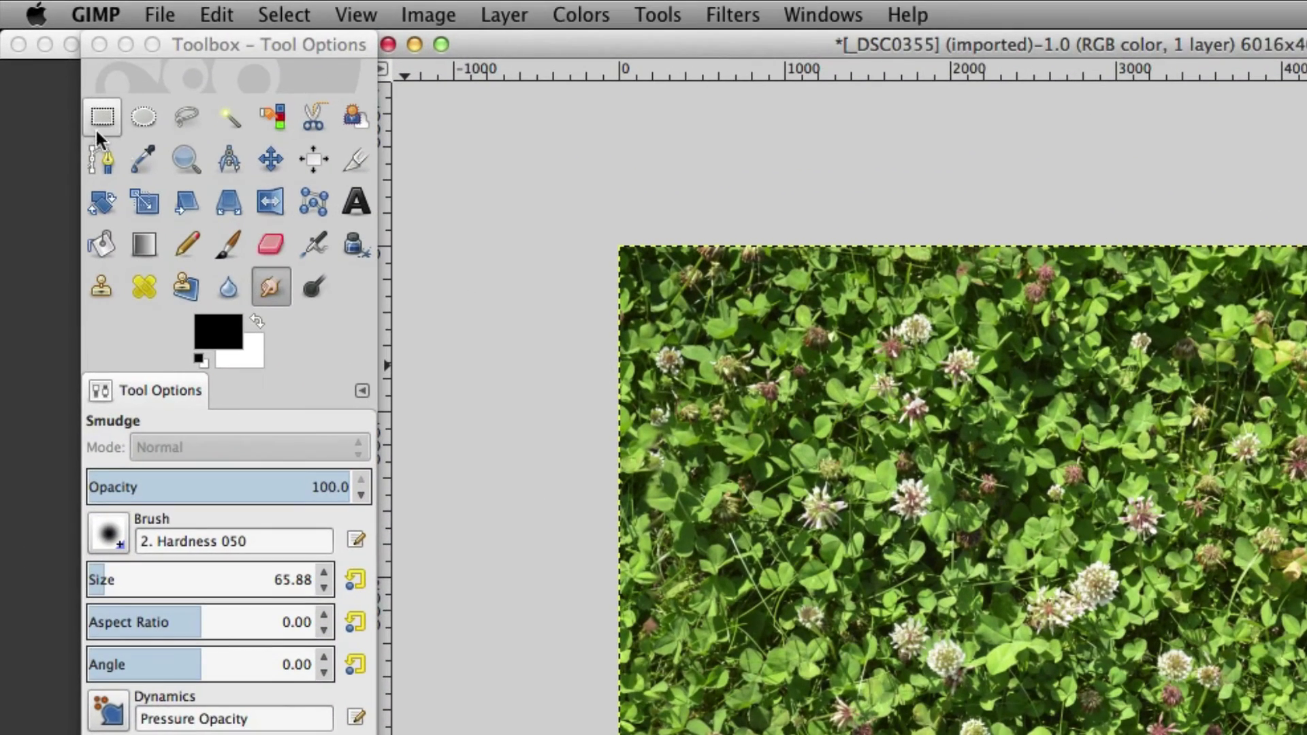
Step: Activate the Rectangle Select tool for the clover photo
click(103, 119)
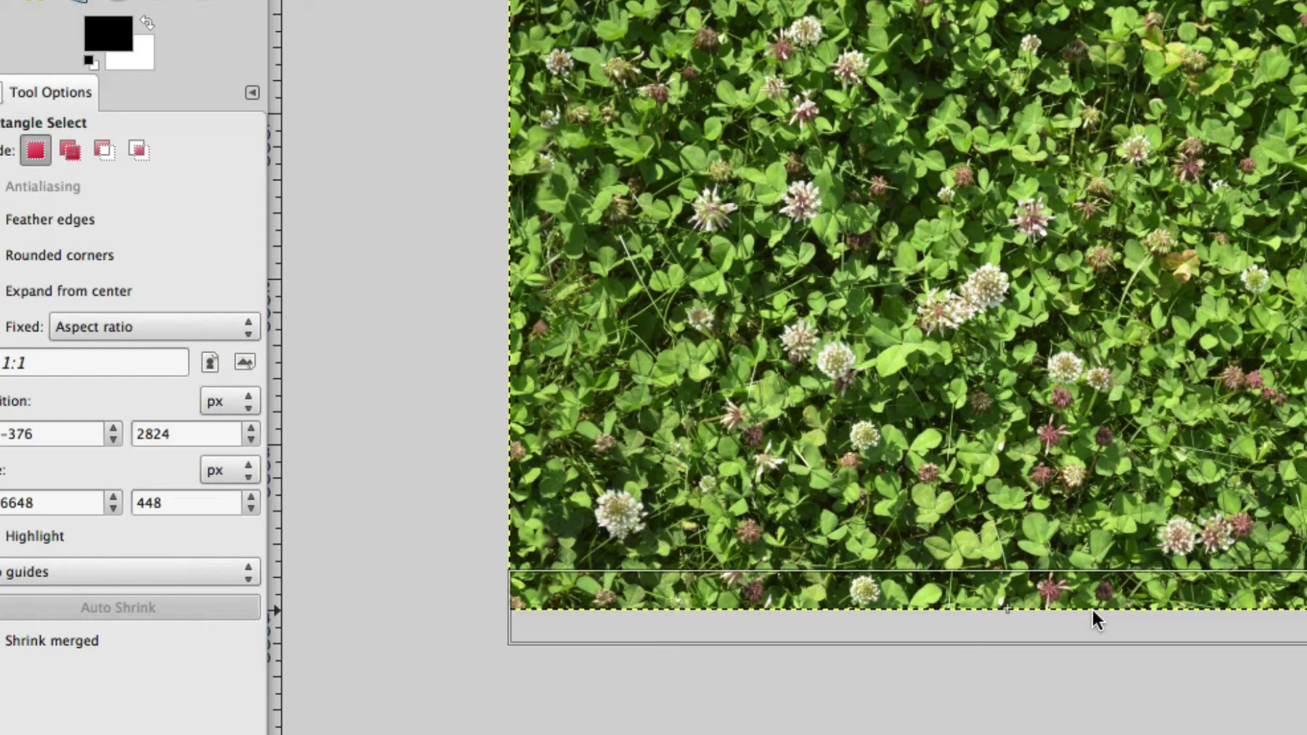
Step: Select a 6648 × 448 px strip along the clover photo's bottom edge
mouse_move(1092, 608)
mouse_down()
mouse_move(1008, 608)
mouse_move(1118, 610)
mouse_up()
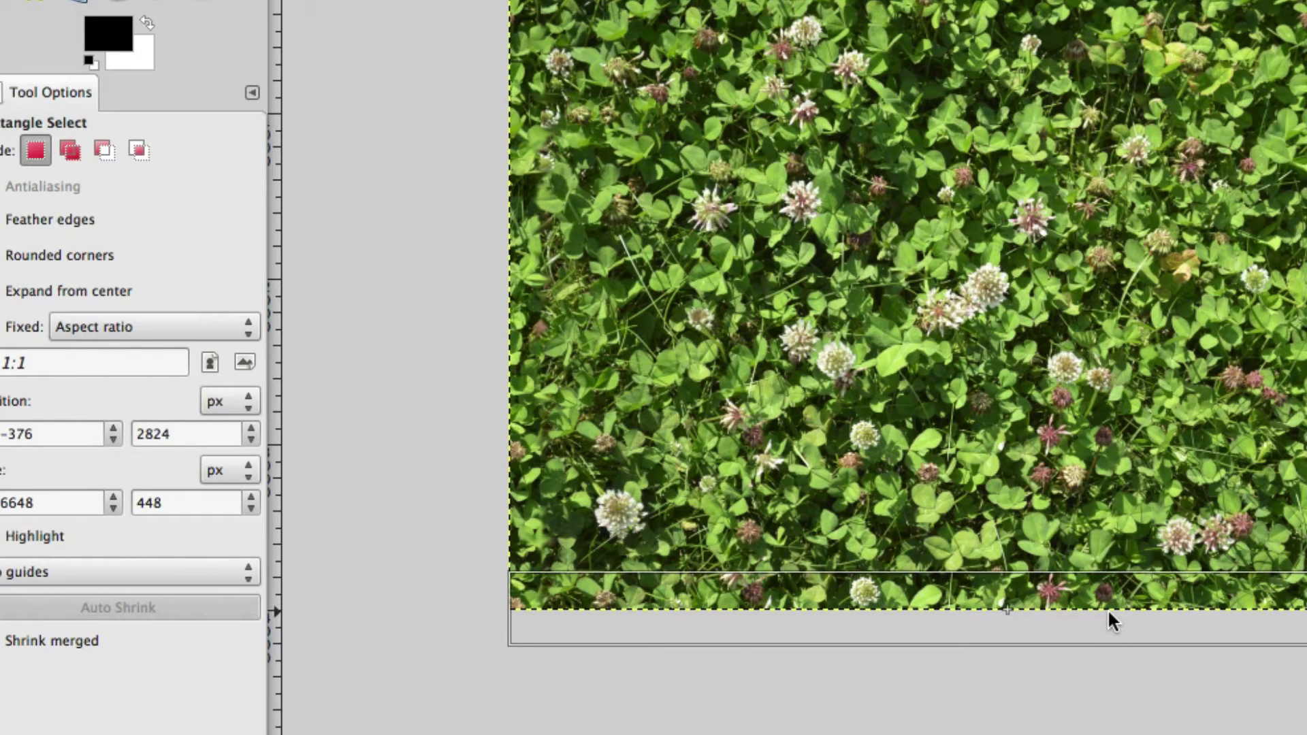
drag(1108, 609, 1108, 610)
key(Return)
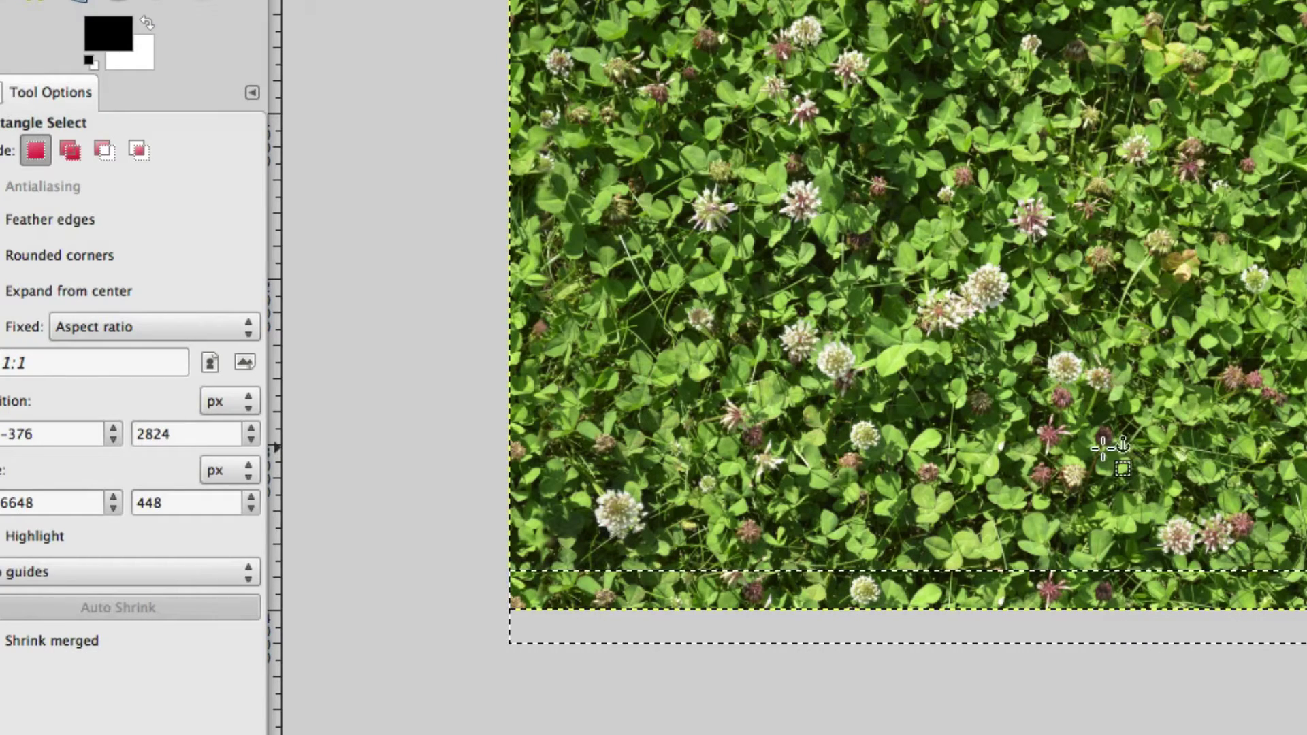
Step: Drag the selected bottom strip up to the photo's top edge
key(ctrl)
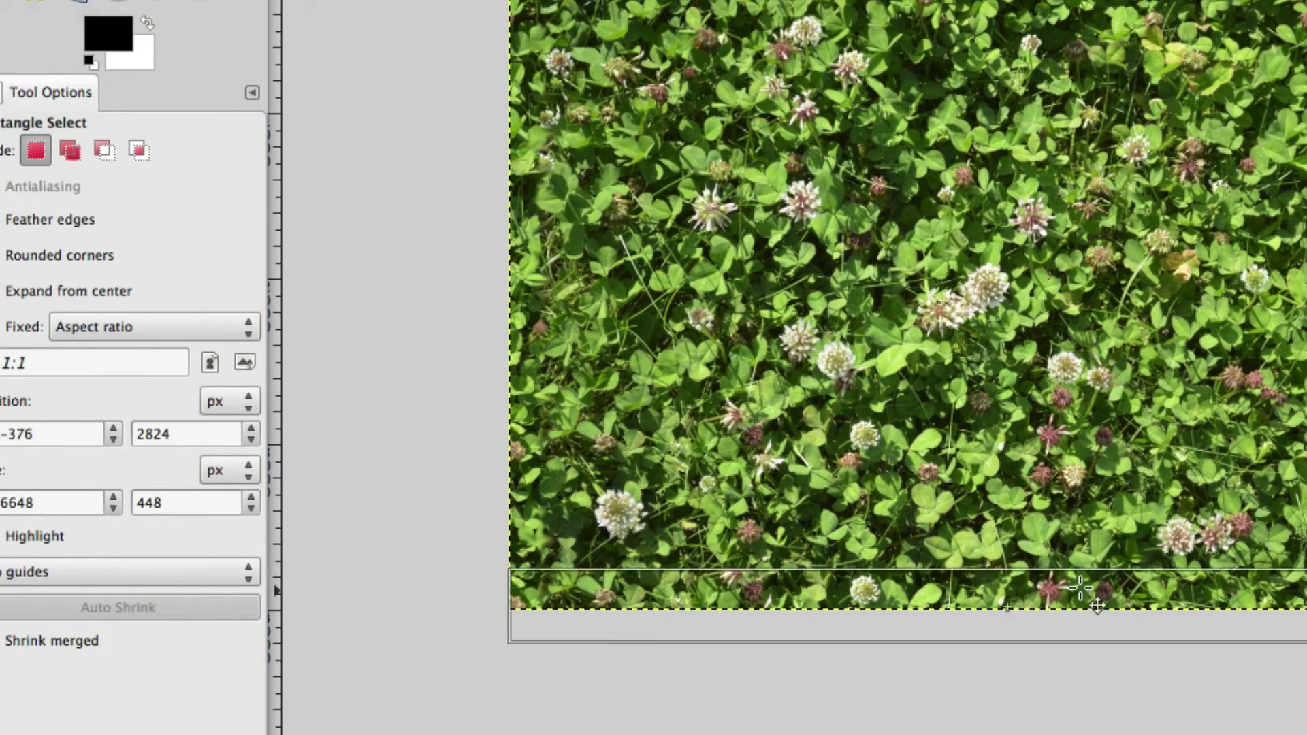
drag(1083, 583, 1124, 177)
drag(971, 353, 970, 152)
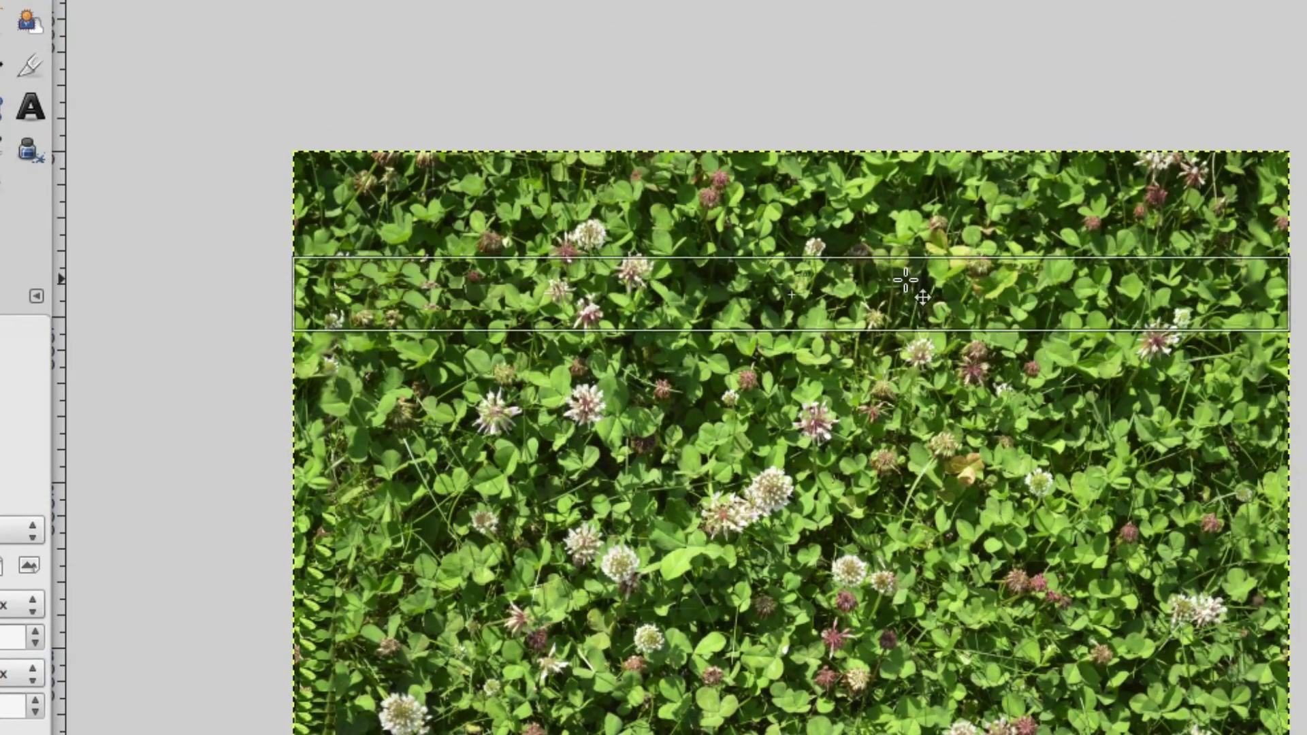
drag(906, 180, 903, 138)
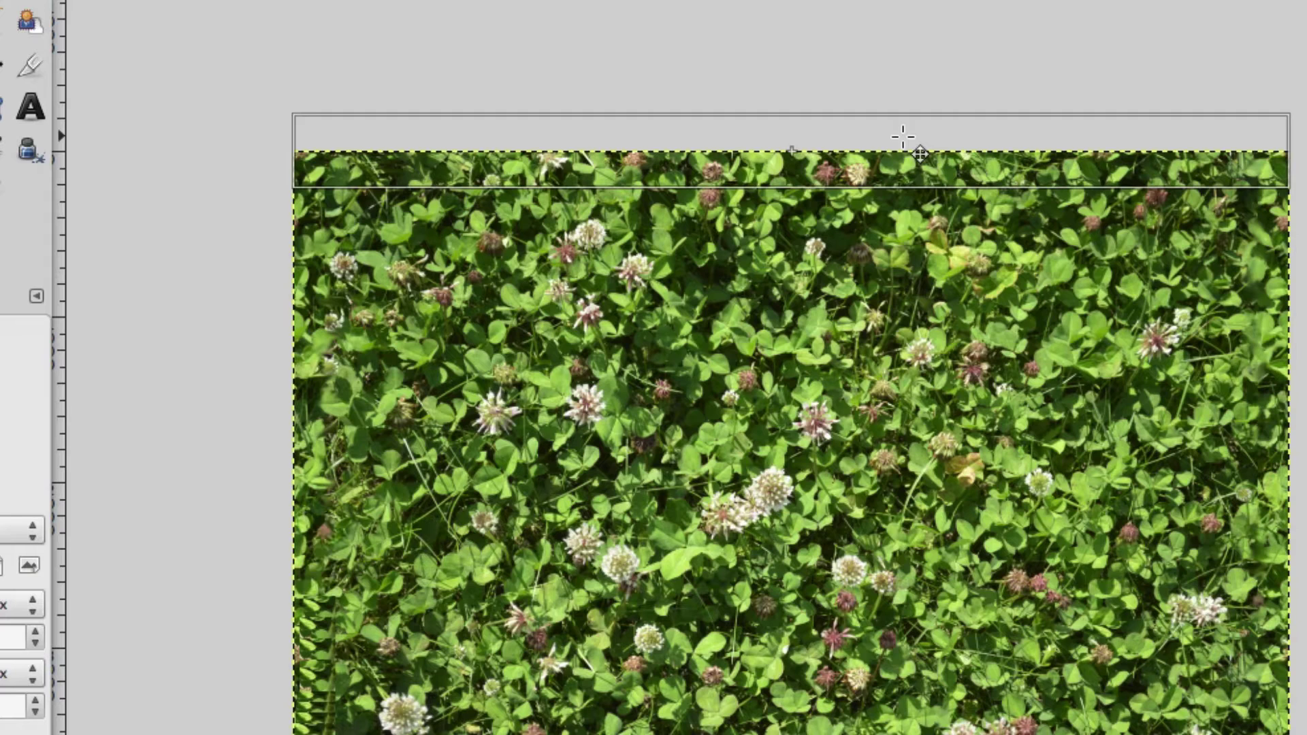
Step: Anchor the moved strip along the top edge of the clover photo
click(903, 136)
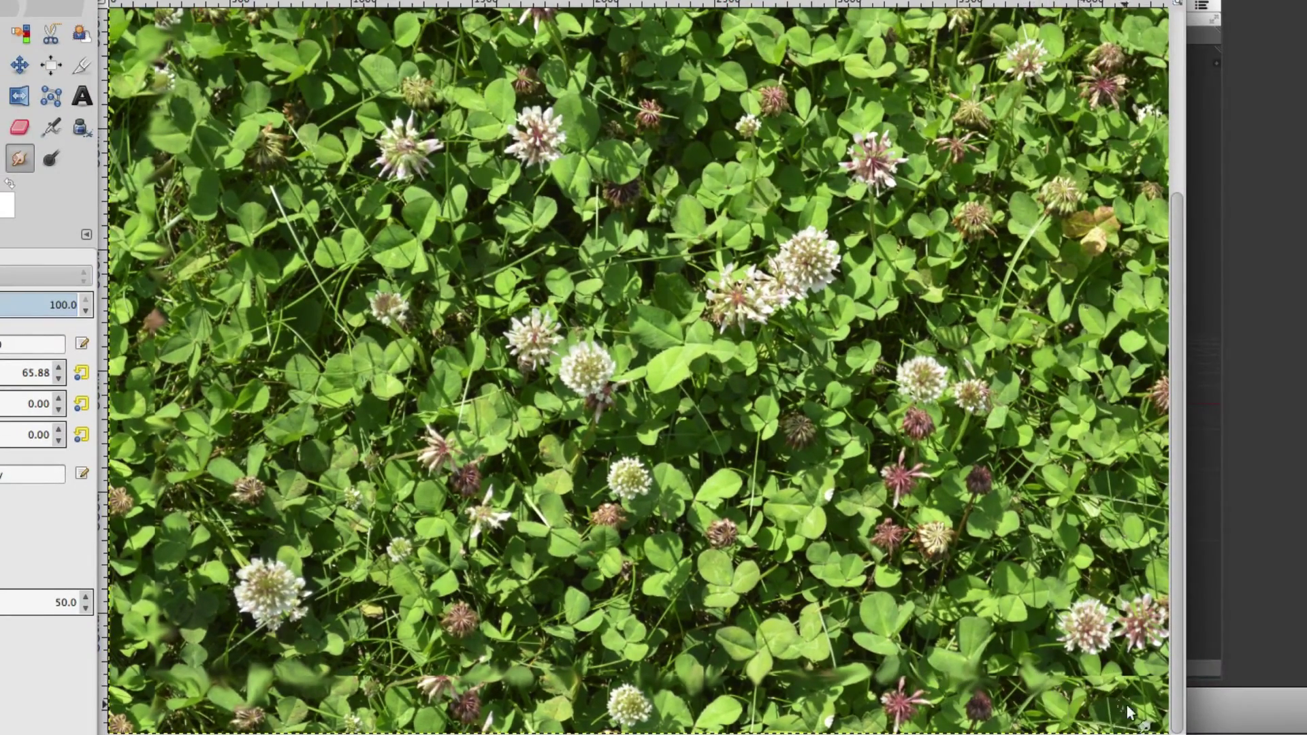
Step: Heal the top-edge seam using a clean clover area as the source
scroll(1019, 672, right, 5)
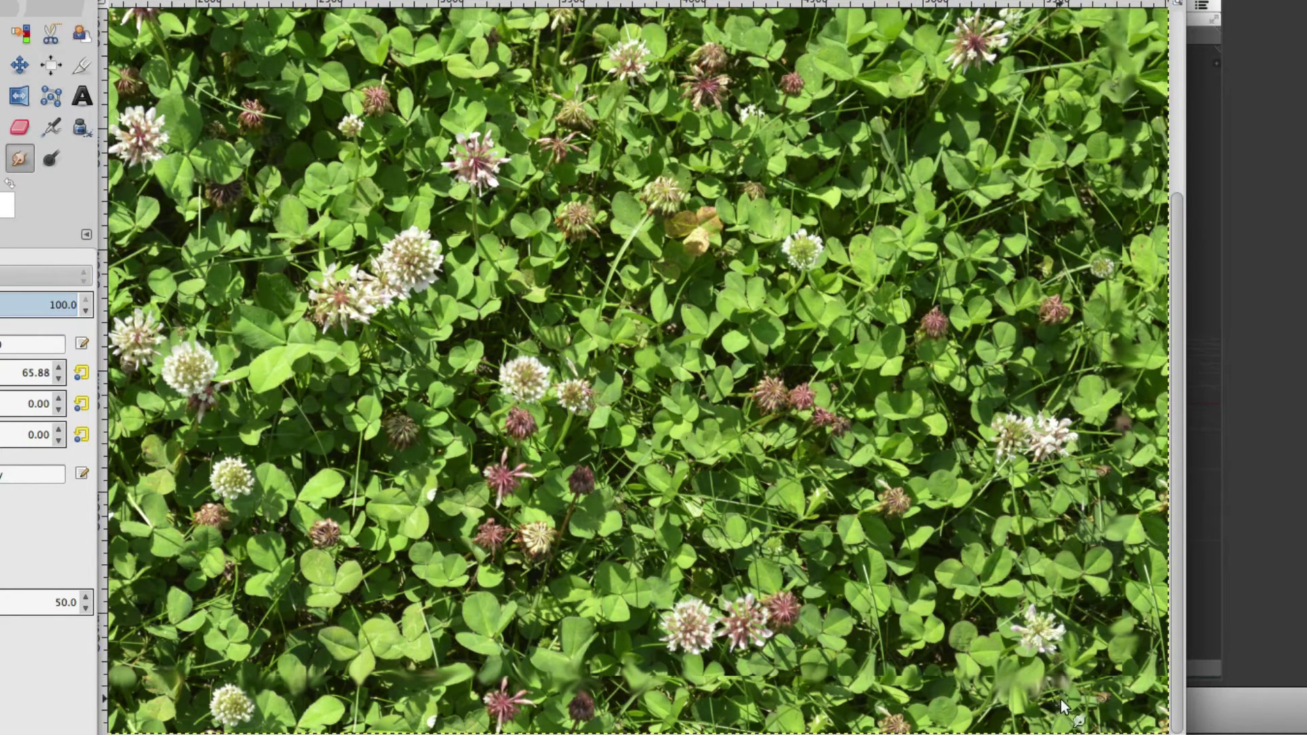
ctrl+click(927, 634)
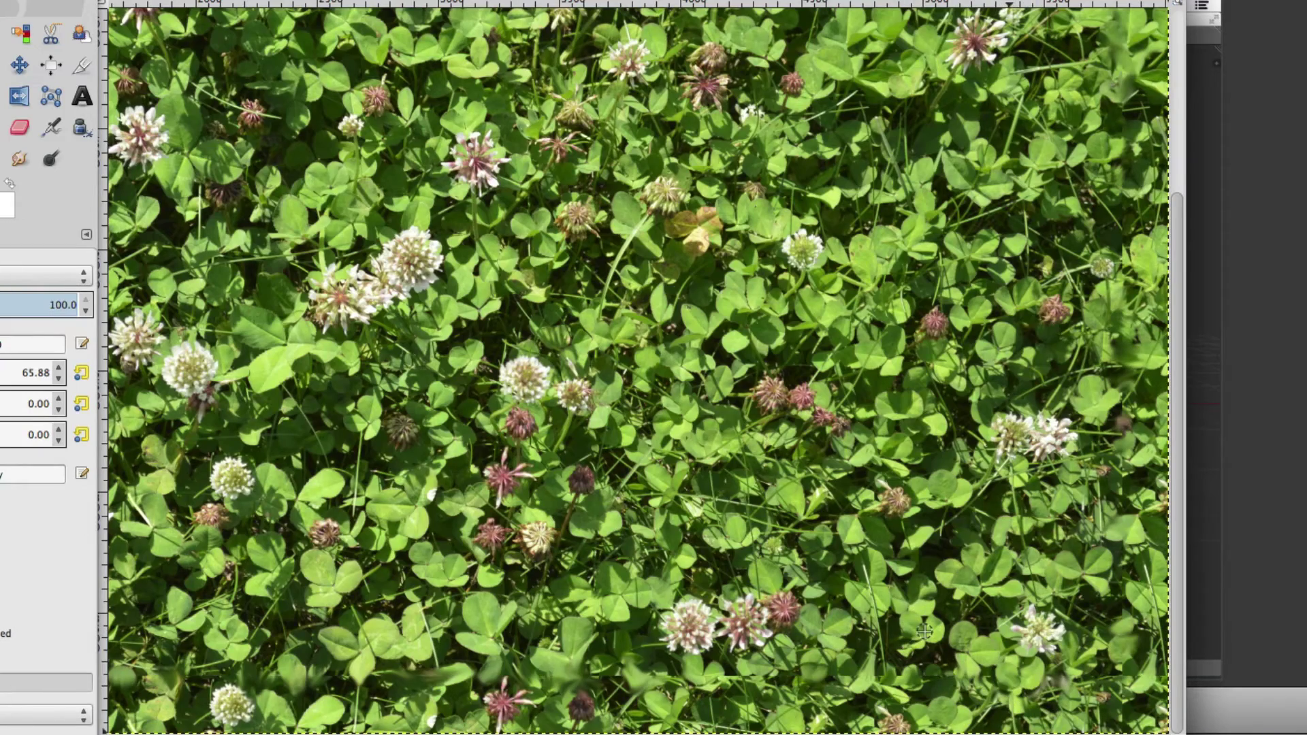
key(h)
scroll(1005, 601, up, 5)
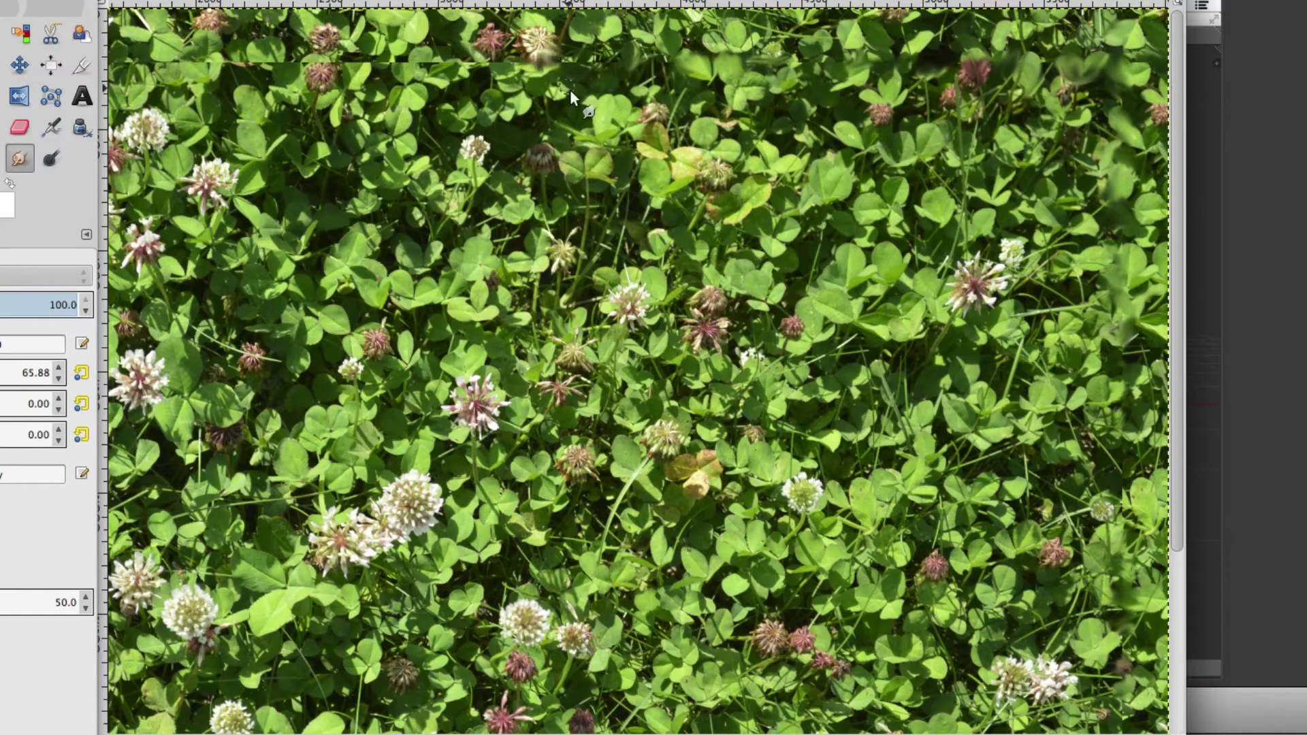
mouse_move(570, 89)
mouse_down()
mouse_move(520, 65)
mouse_move(420, 58)
mouse_move(415, 81)
mouse_move(376, 60)
mouse_move(422, 65)
mouse_move(336, 63)
mouse_up()
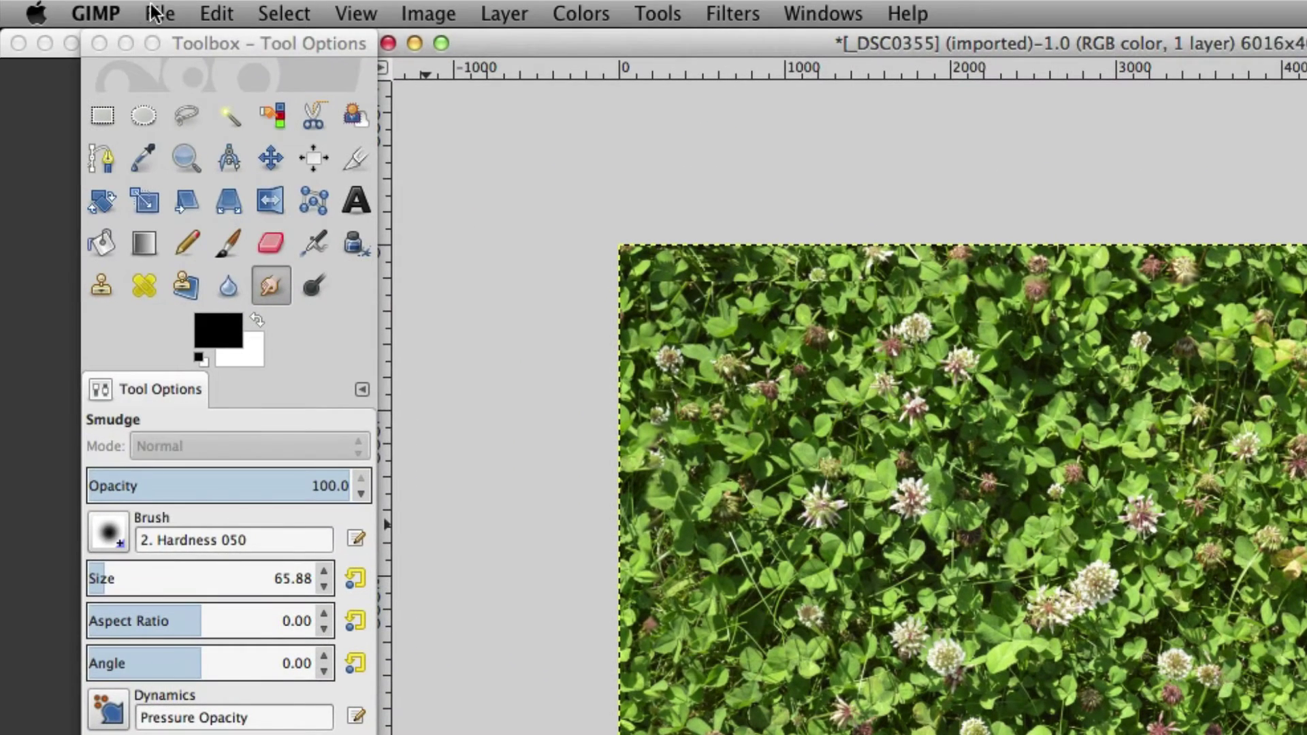
Step: Export the image under the name 'Clover - Loop.JPG' in the Grass folder
click(163, 12)
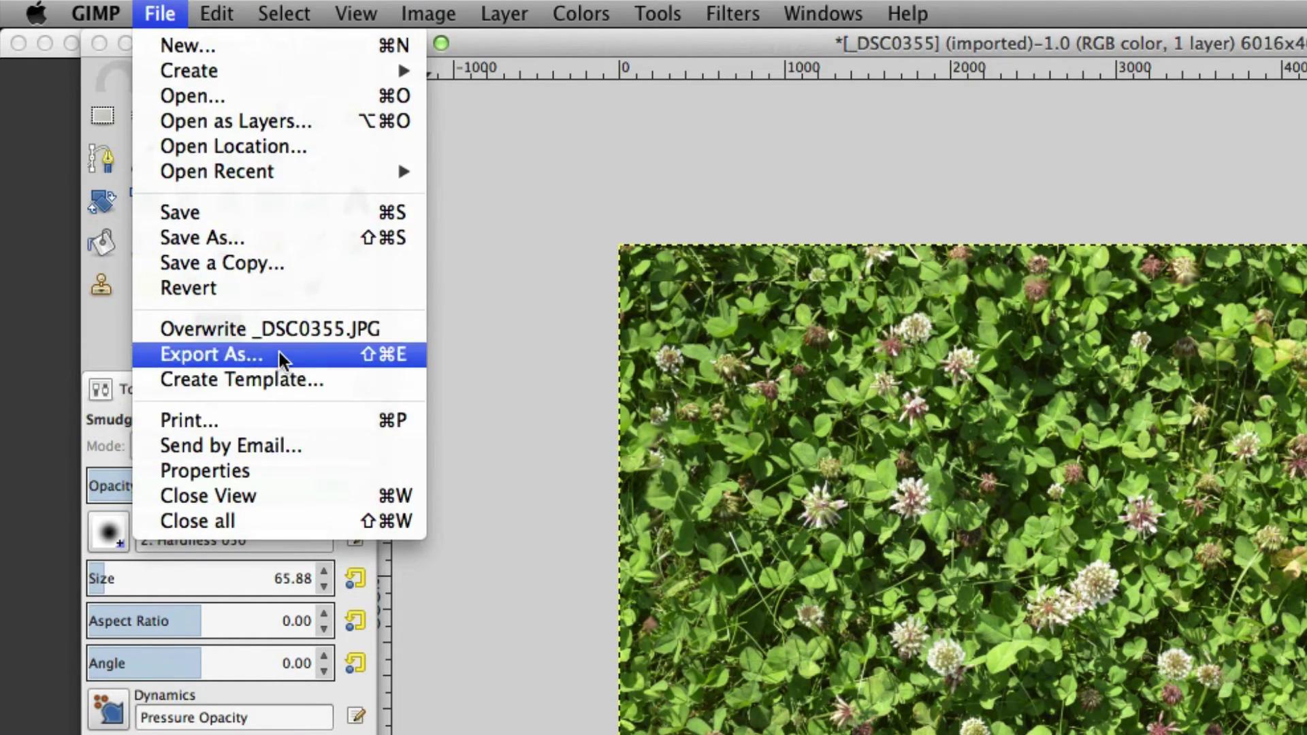
click(279, 353)
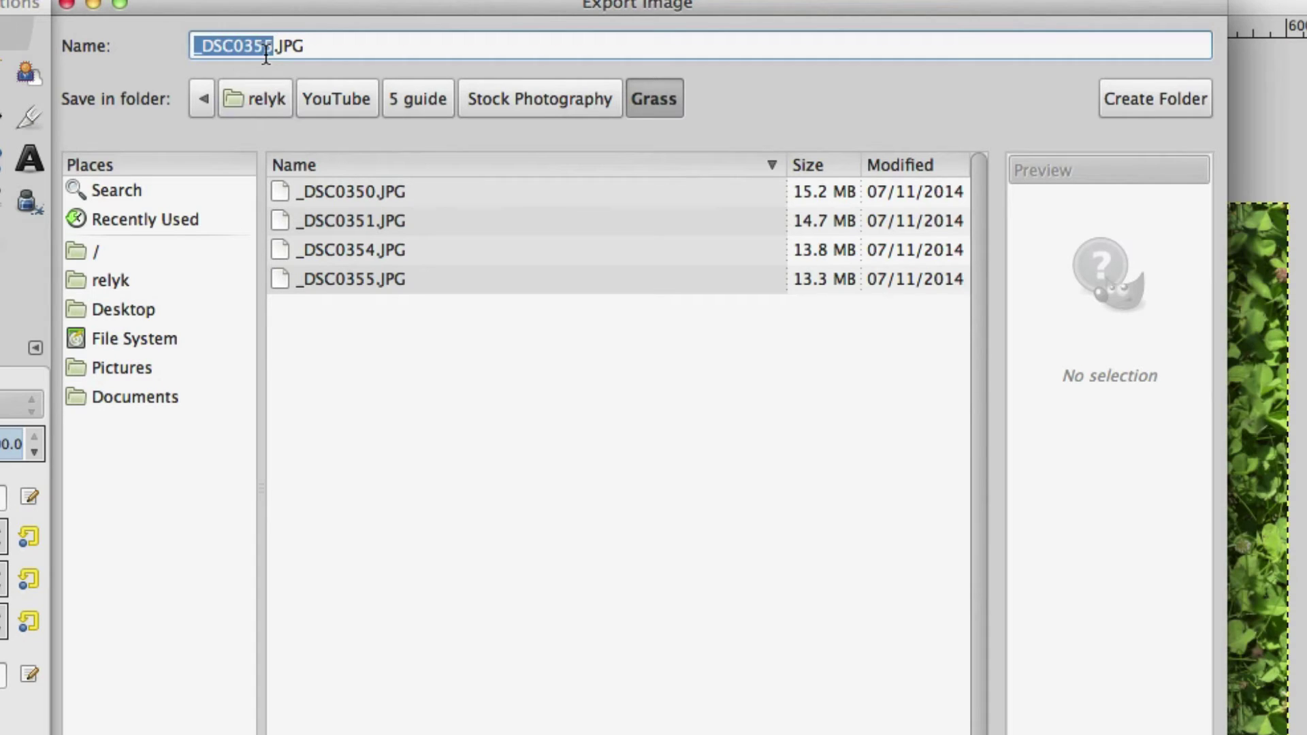
text(Clover)
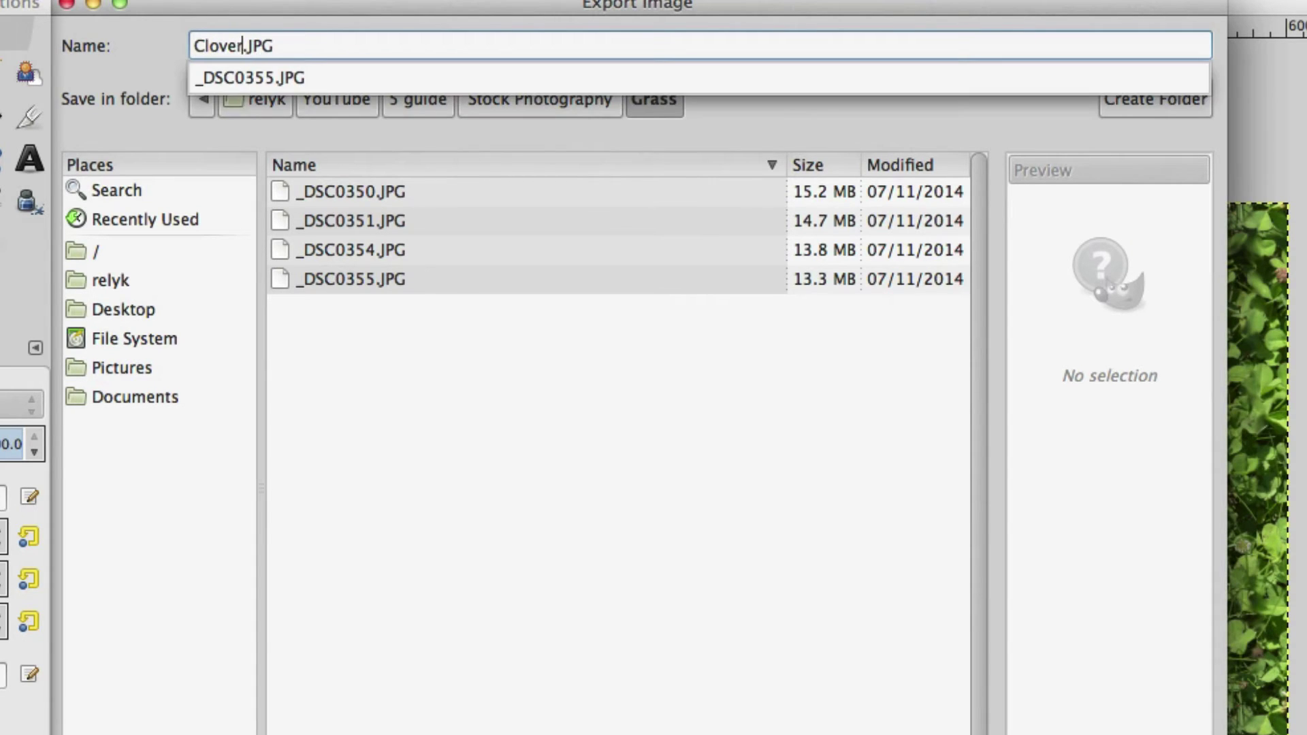
text( - Loop)
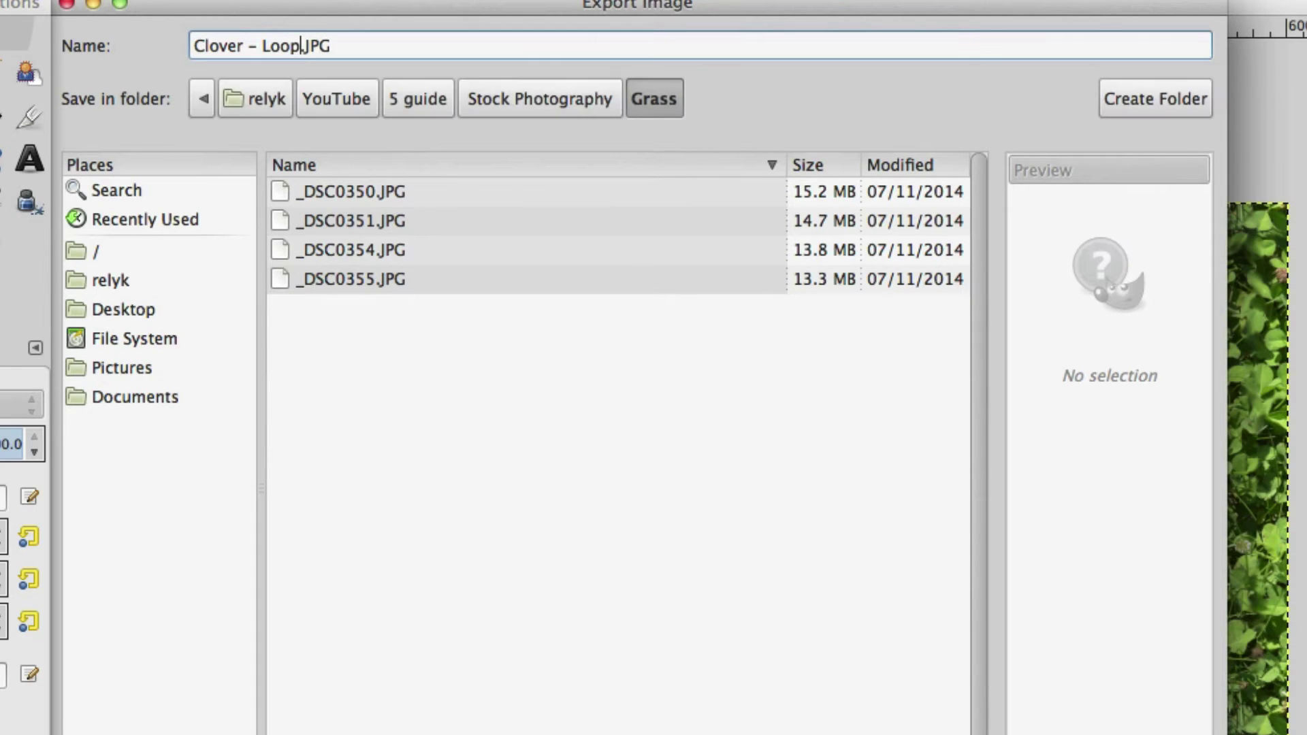
key(Return)
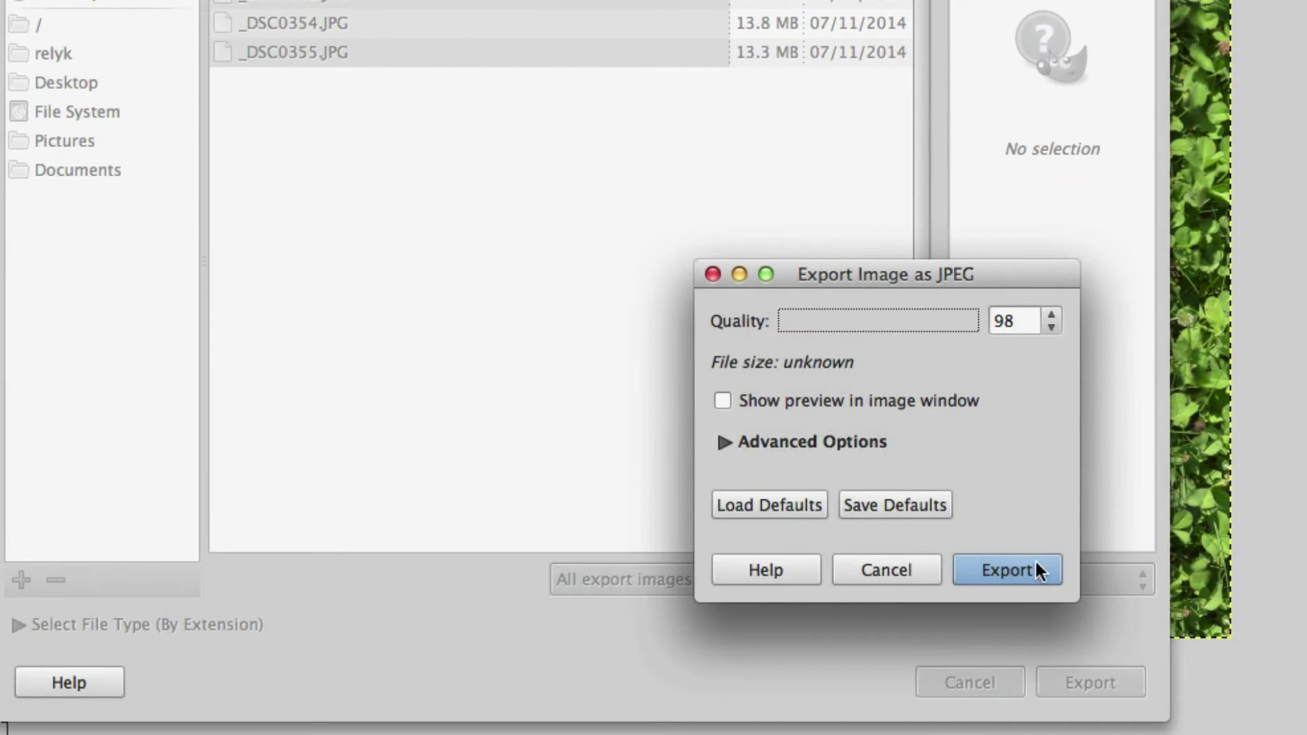
Step: Finish the JPEG export at quality 98 and switch over to Blender
click(1036, 572)
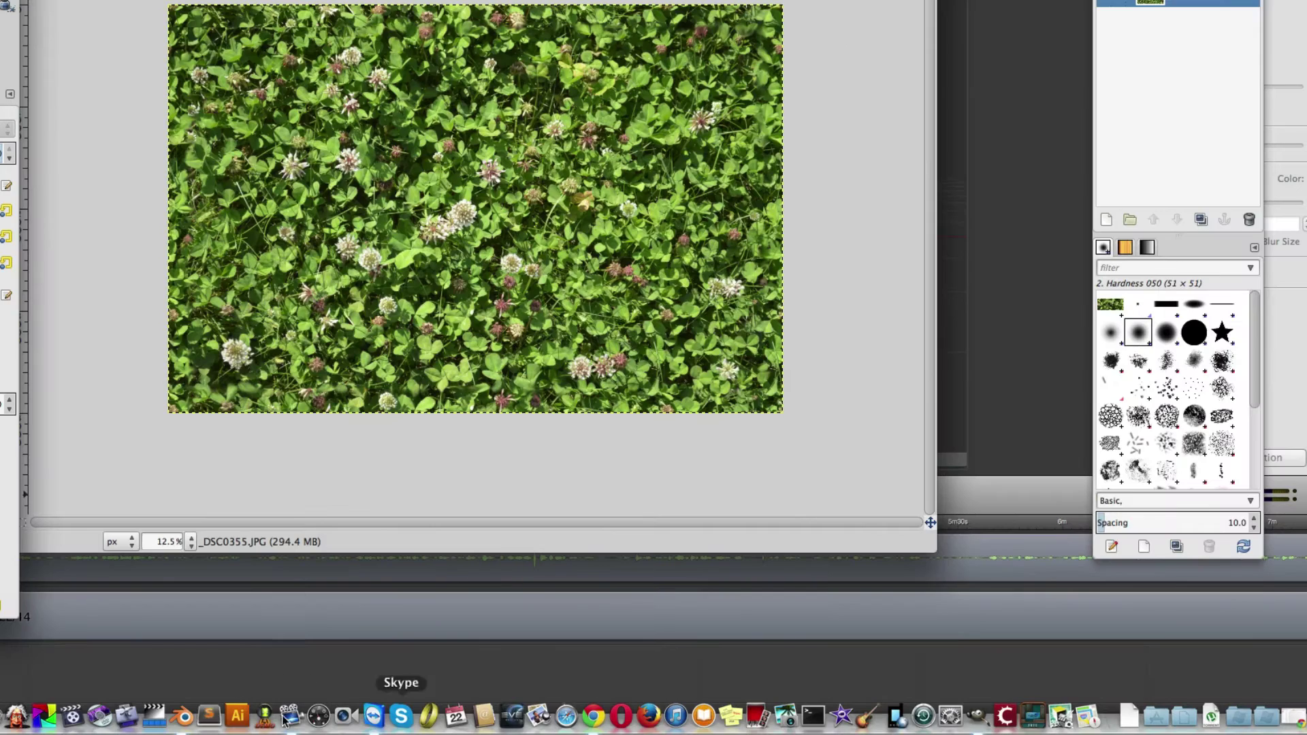
click(184, 718)
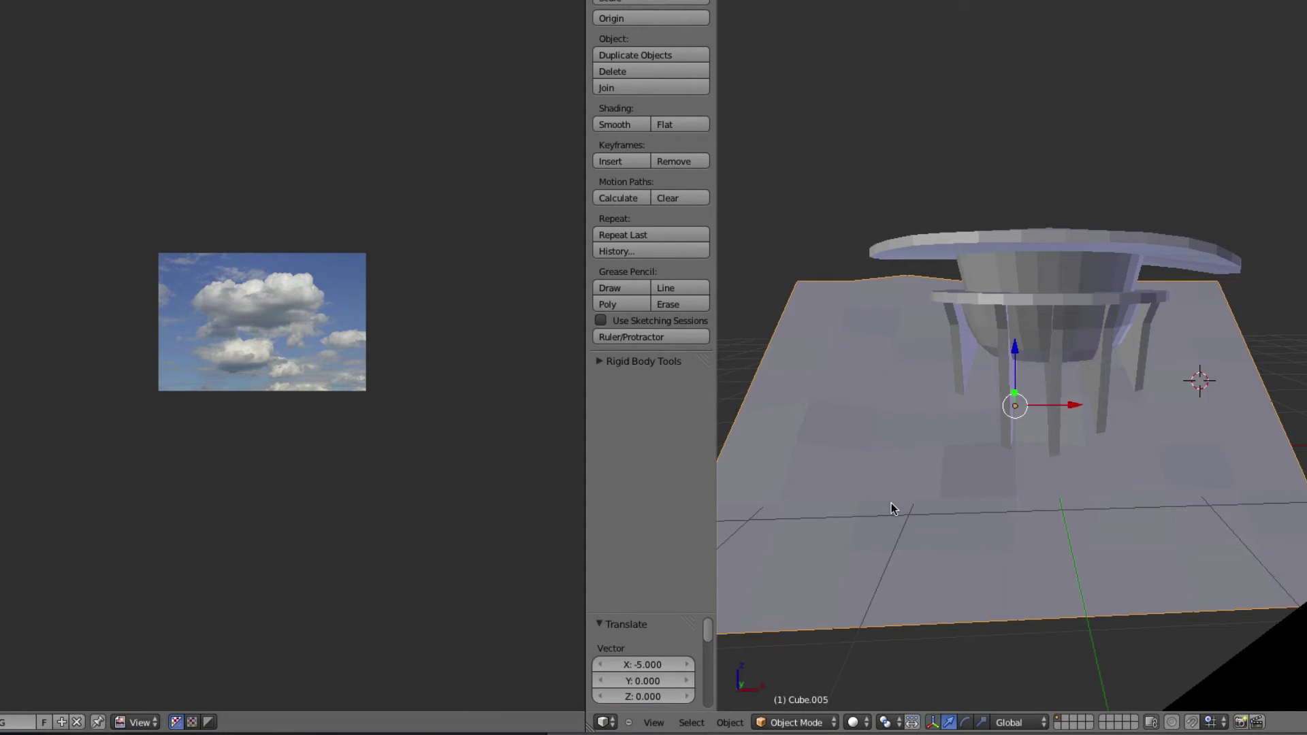
scroll(904, 499, left, 5)
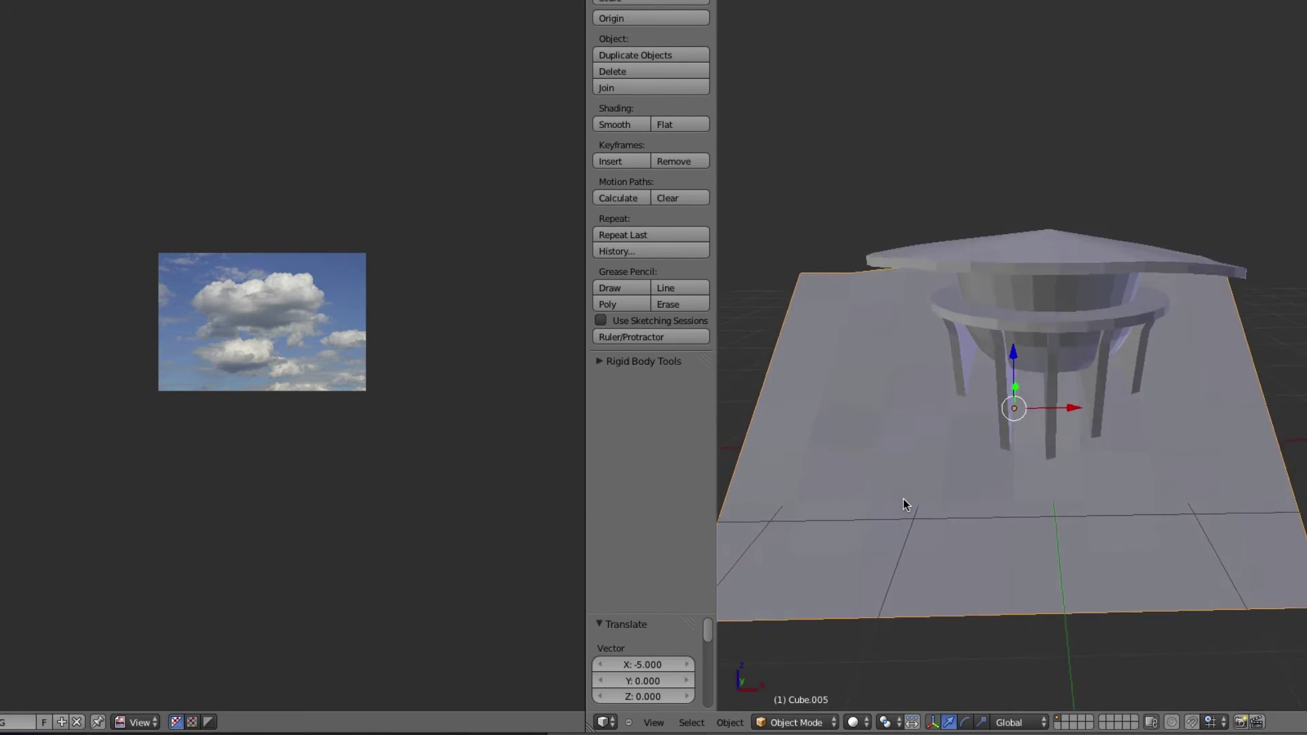
scroll(877, 499, down, 5)
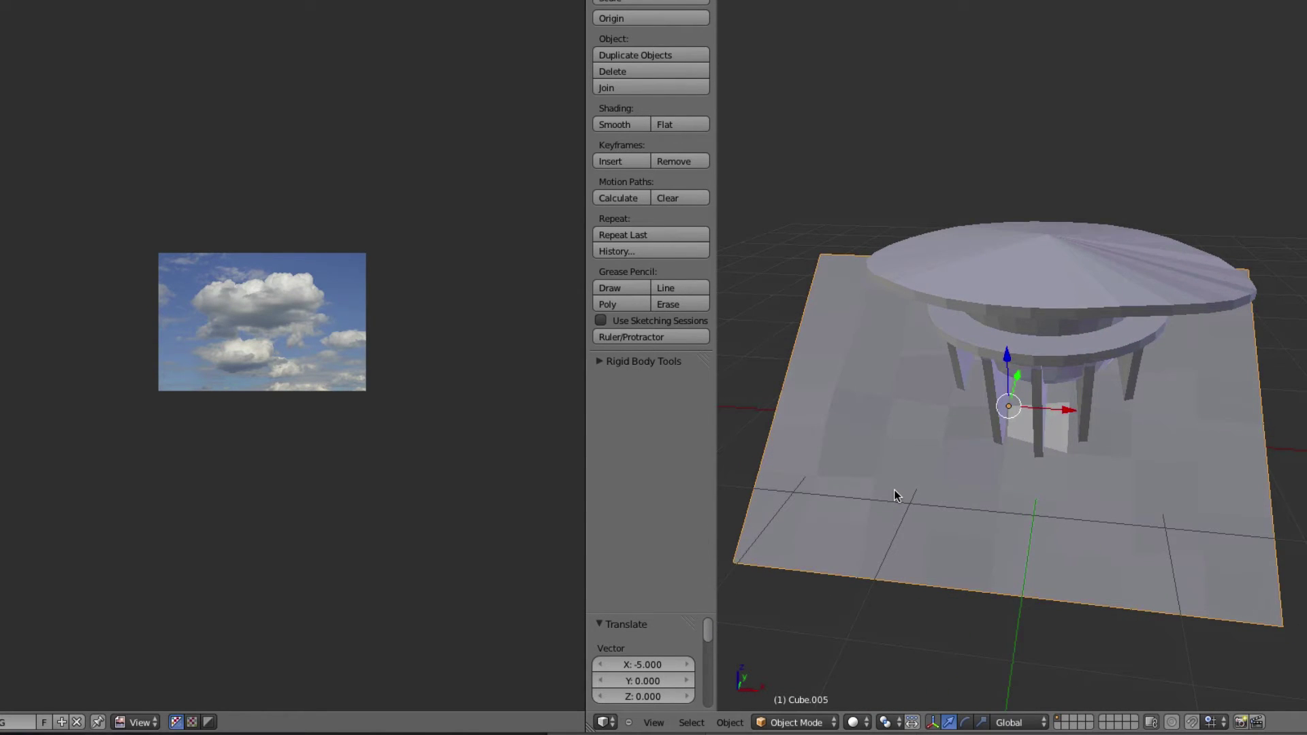
Step: Enter Edit Mode on the ground plane and select the first face rows from the far edge
key(Tab)
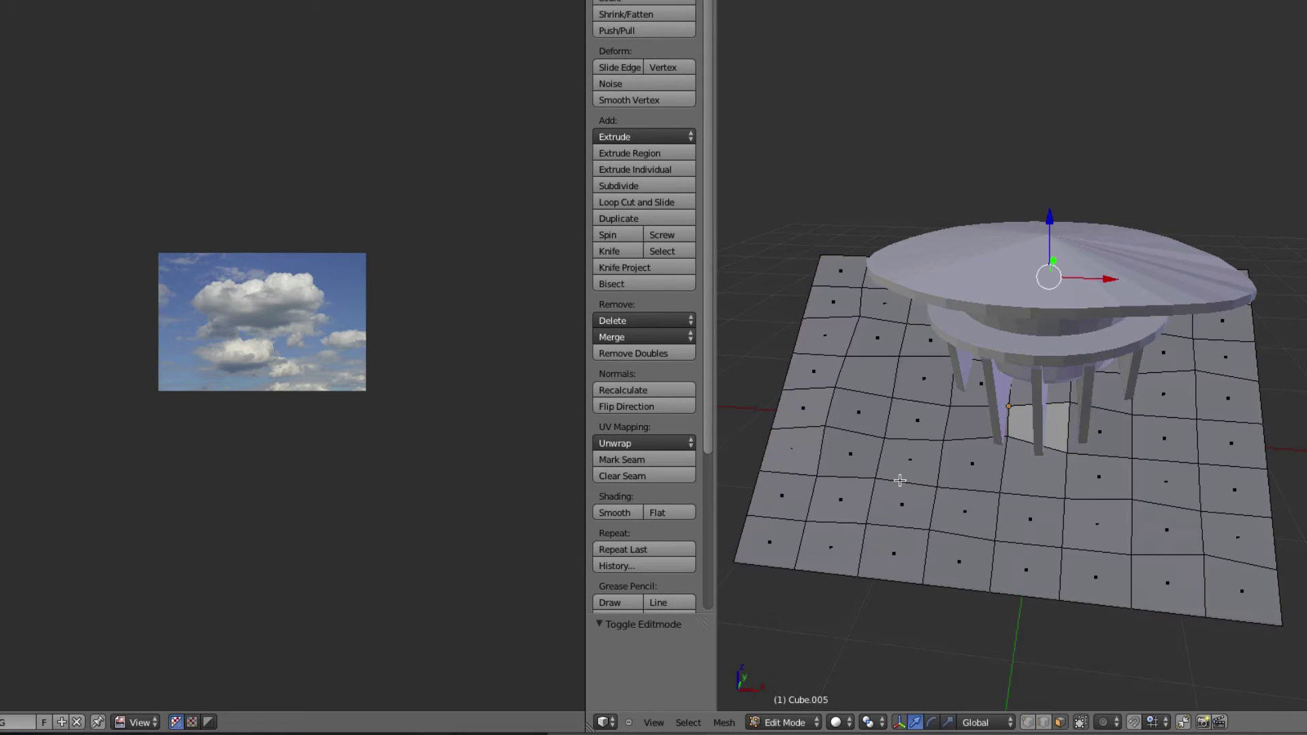
scroll(900, 480, up, 3)
right_click(1193, 303)
ctrl+right_click(859, 320)
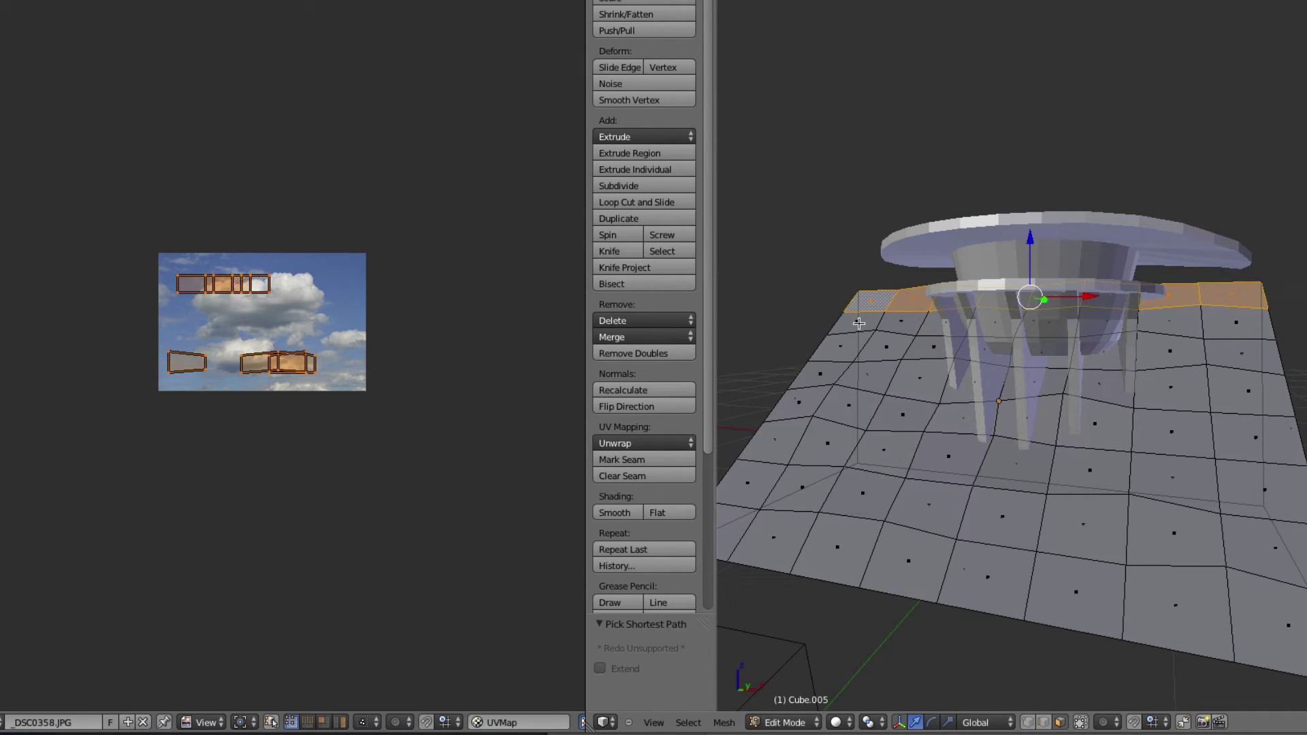
ctrl+right_click(1232, 325)
shift+right_click(1254, 354)
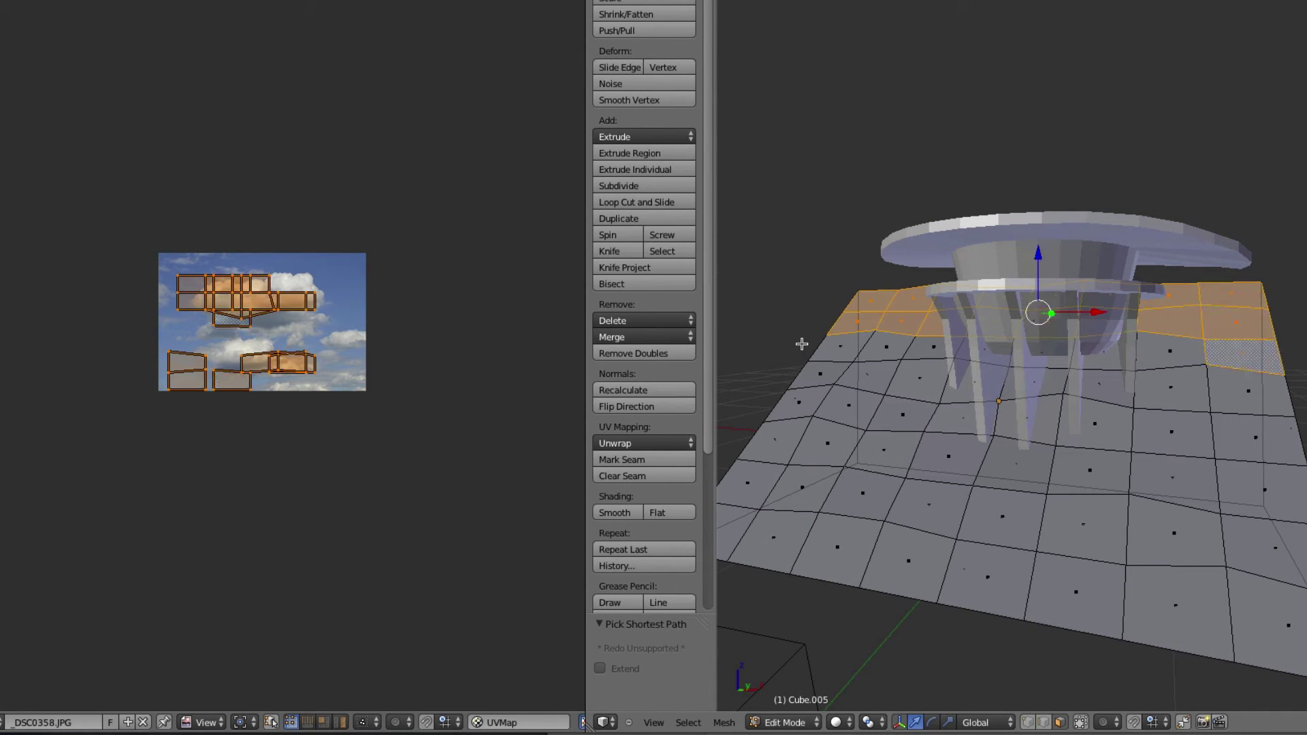
ctrl+right_click(828, 348)
shift+right_click(829, 367)
ctrl+right_click(1266, 387)
shift+right_click(1259, 433)
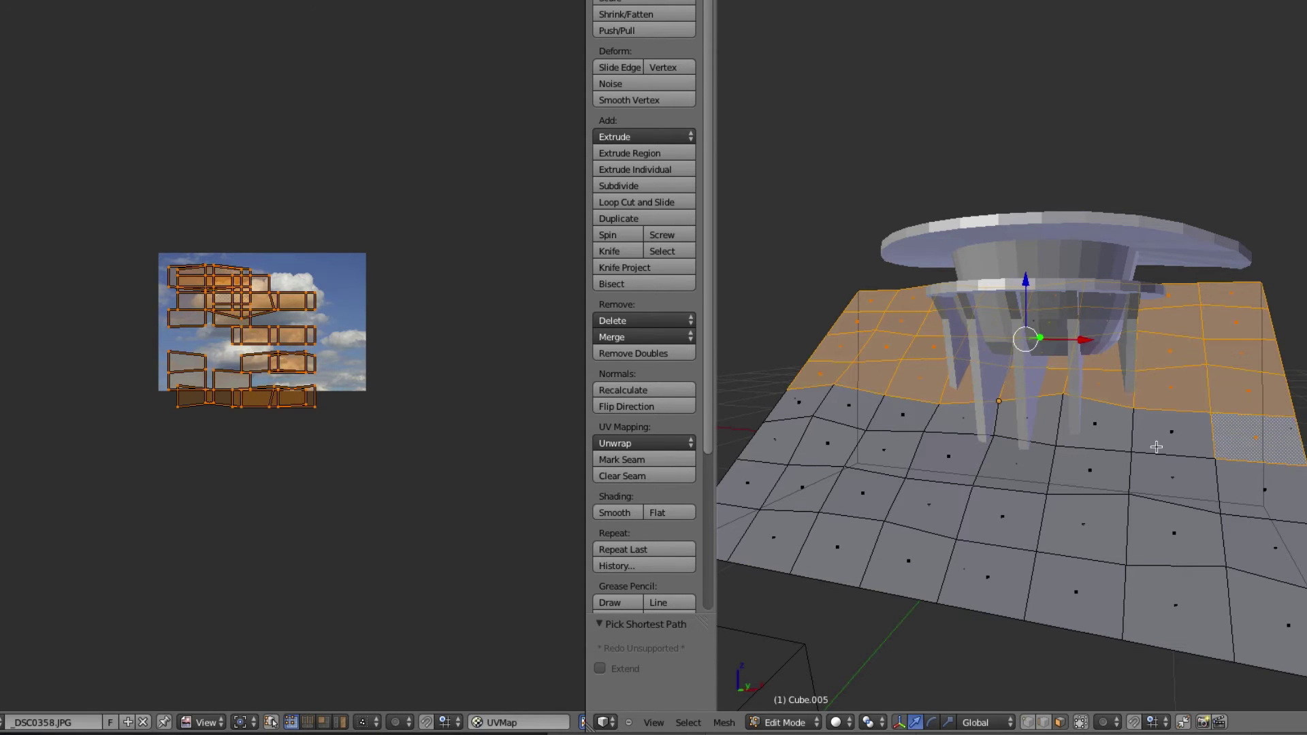
Step: Extend the face selection with further rows down to the plane's lower-left face
ctrl+right_click(809, 406)
shift+right_click(773, 439)
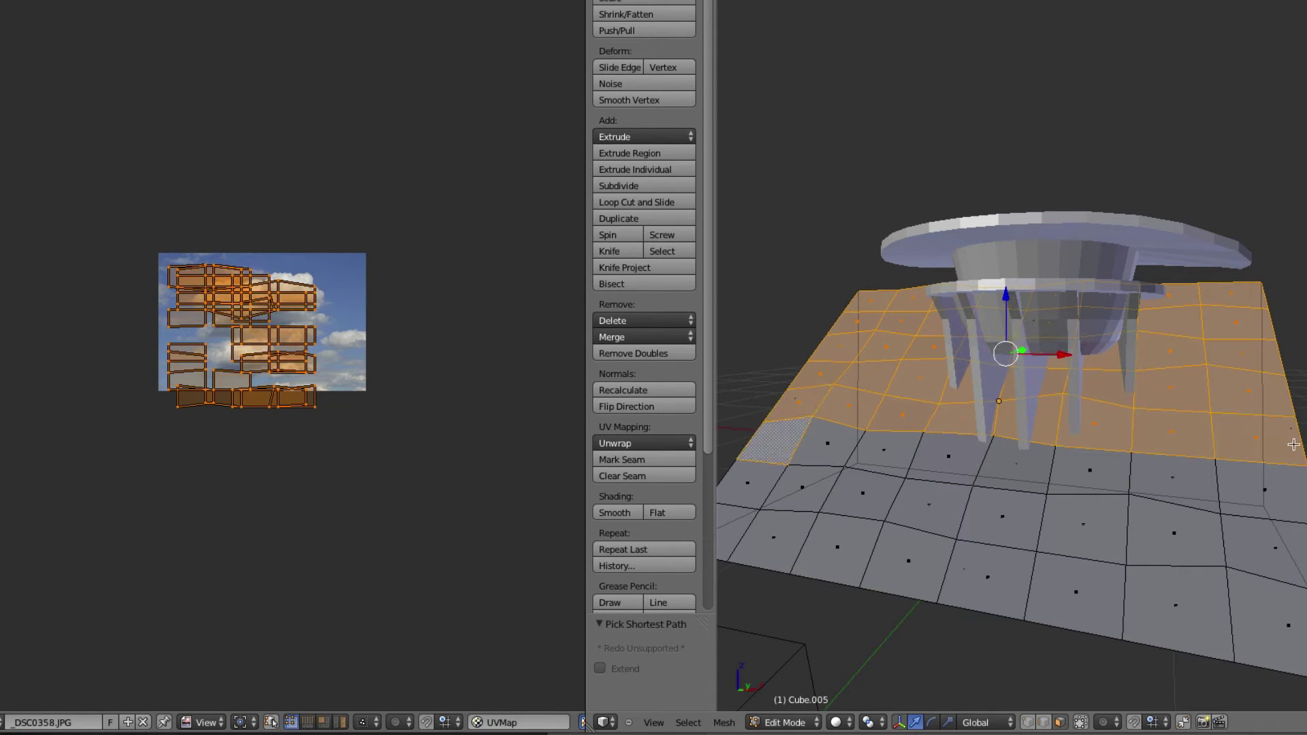
ctrl+right_click(1269, 493)
shift+right_click(1269, 548)
ctrl+right_click(760, 485)
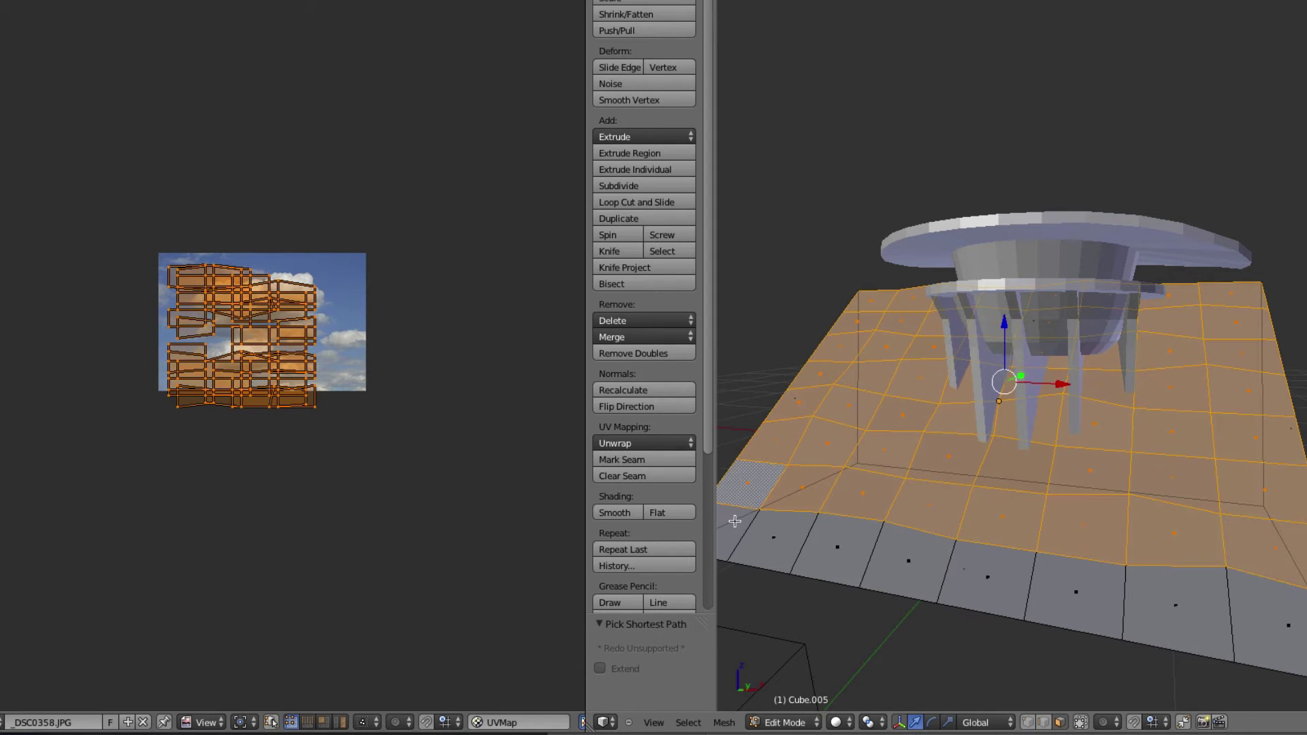
shift+right_click(740, 509)
shift+right_click(748, 487)
shift+right_click(749, 486)
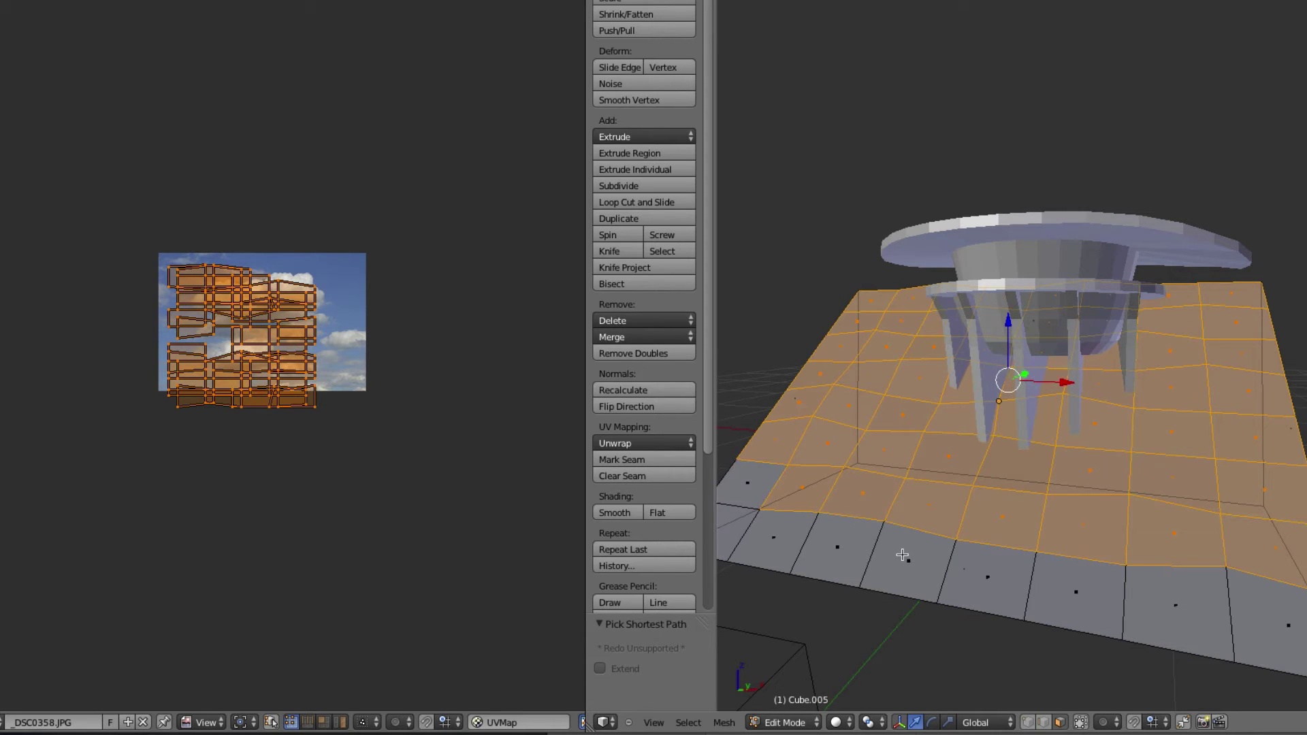
shift+right_click(746, 484)
drag(746, 484, 750, 541)
Step: Add the front row so all faces are selected, then Smart UV Project with defaults
shift+right_click(750, 541)
ctrl+right_click(1250, 626)
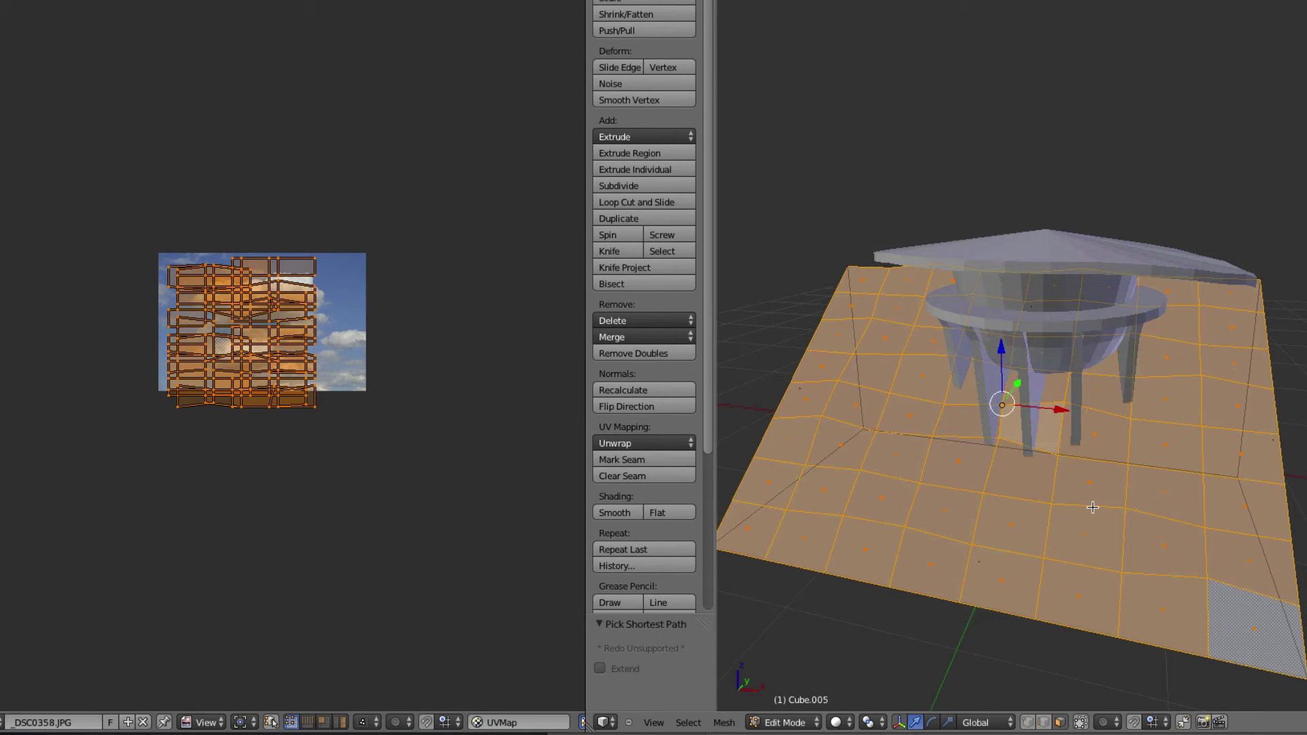
key(u)
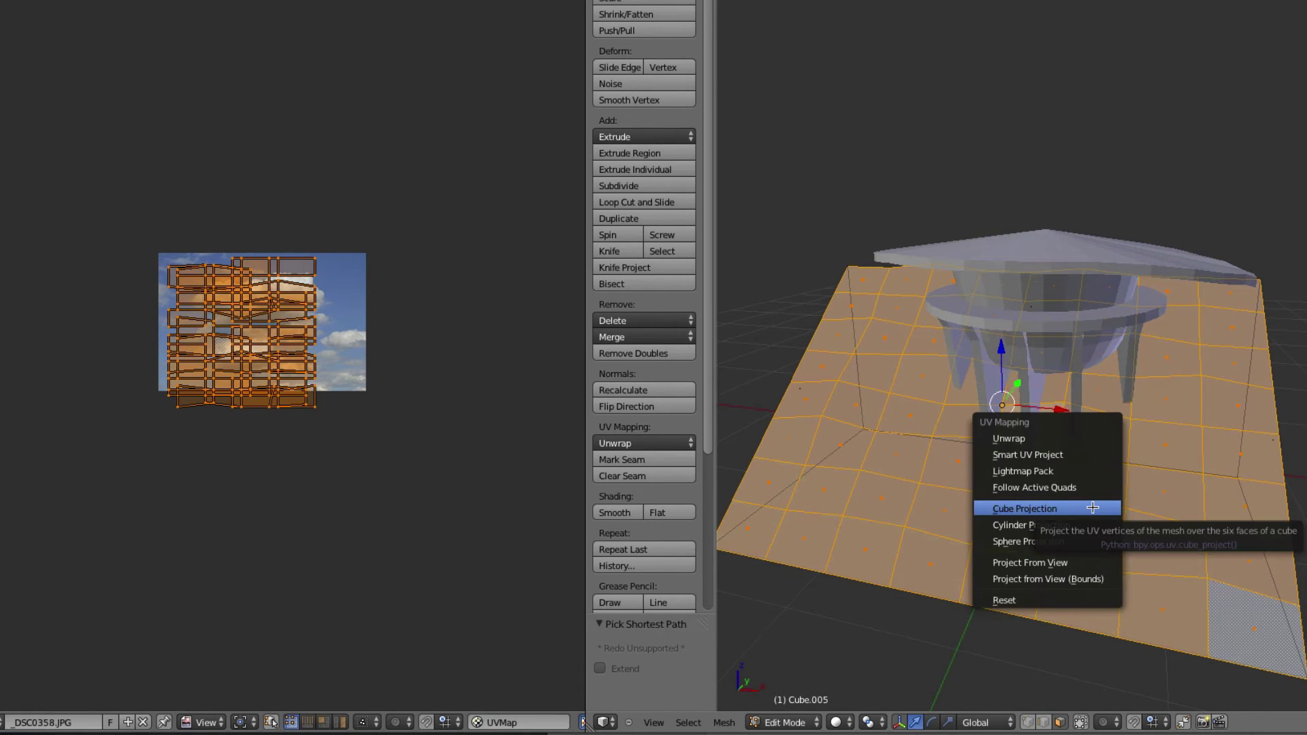
click(1089, 455)
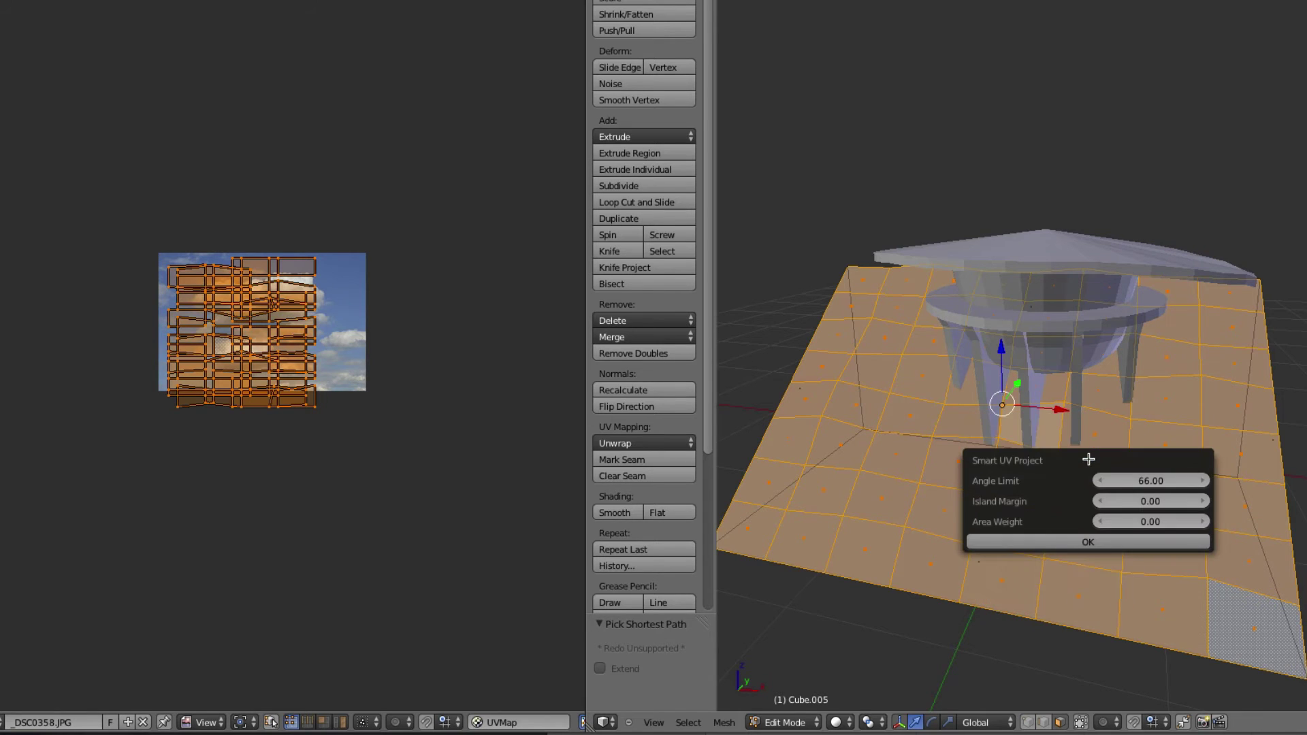
click(1082, 542)
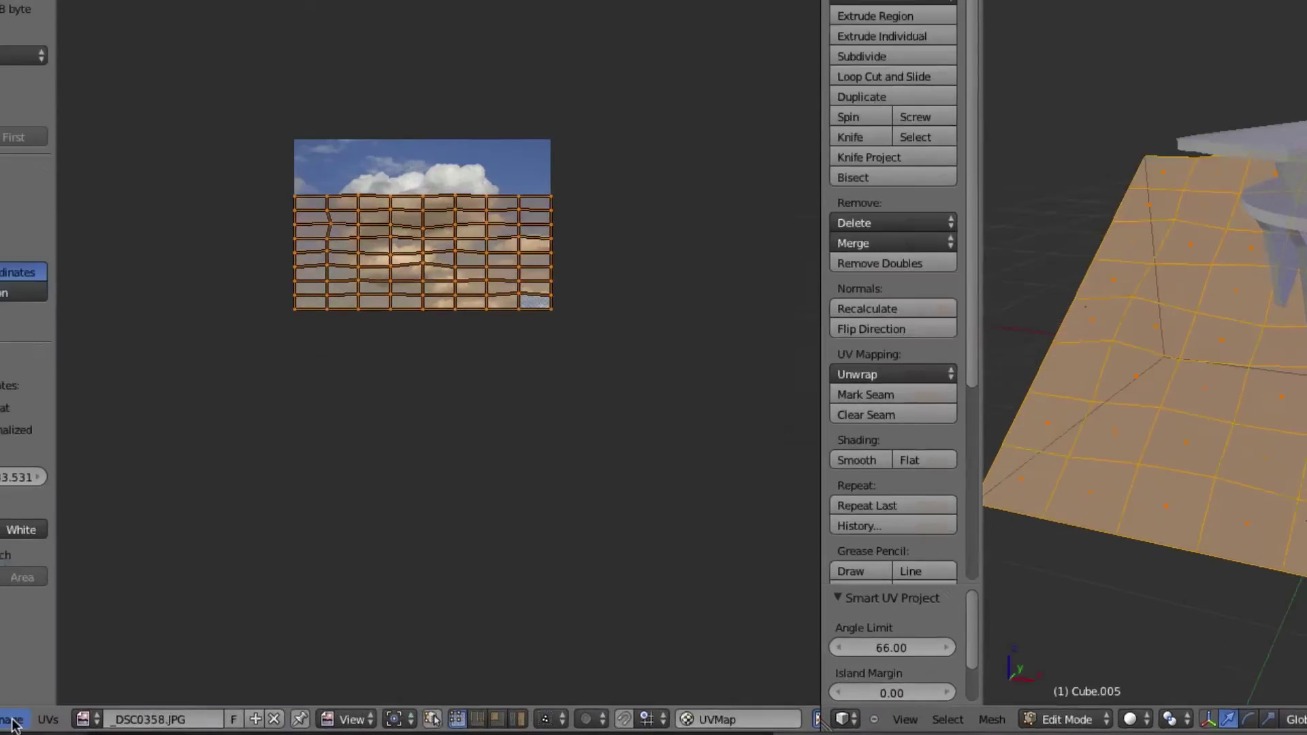
Step: Load Clover - Loop.JPG from the Grass folder into the UV editor
click(0, 722)
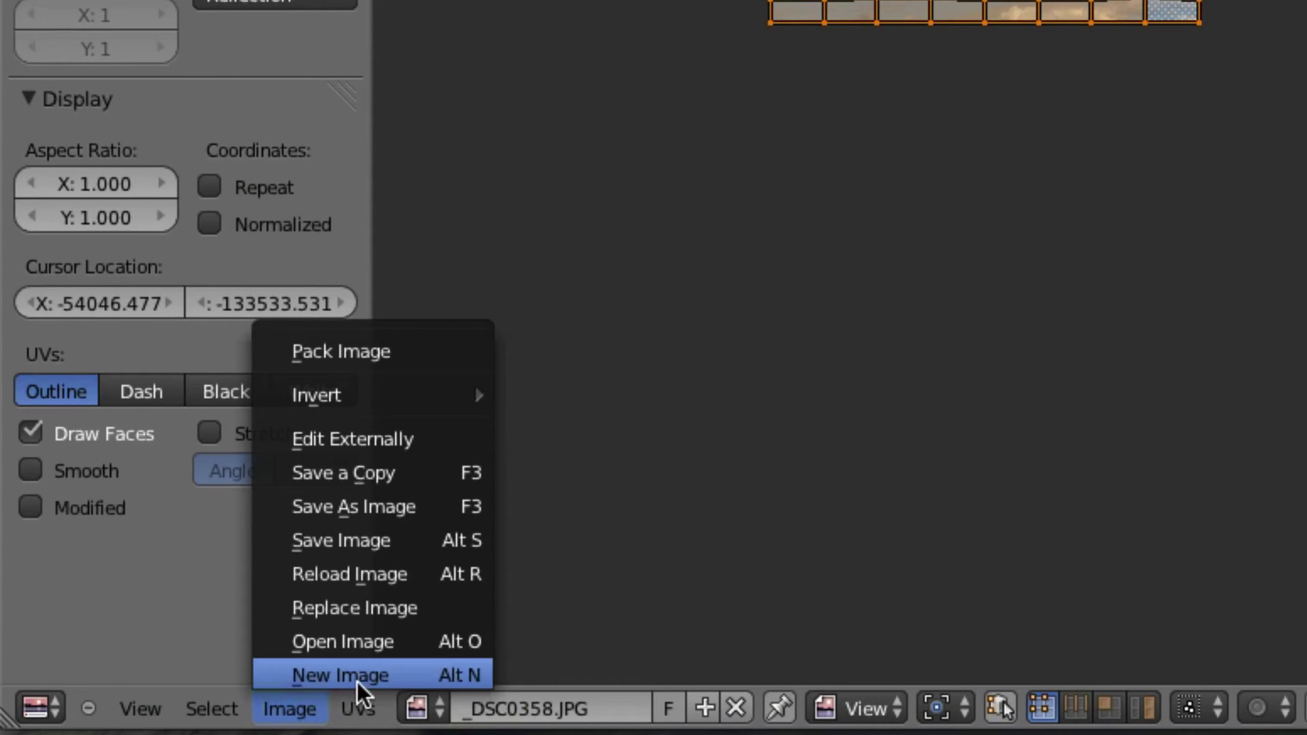
click(363, 644)
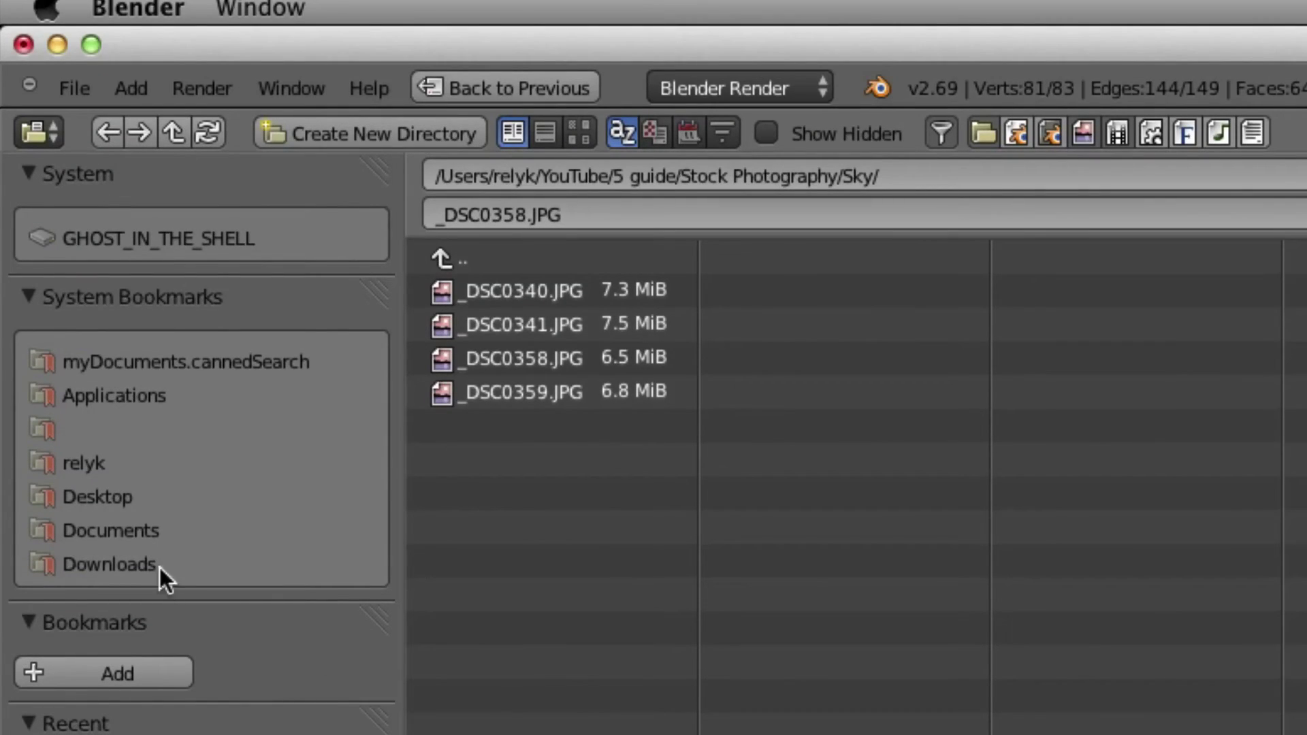
click(107, 465)
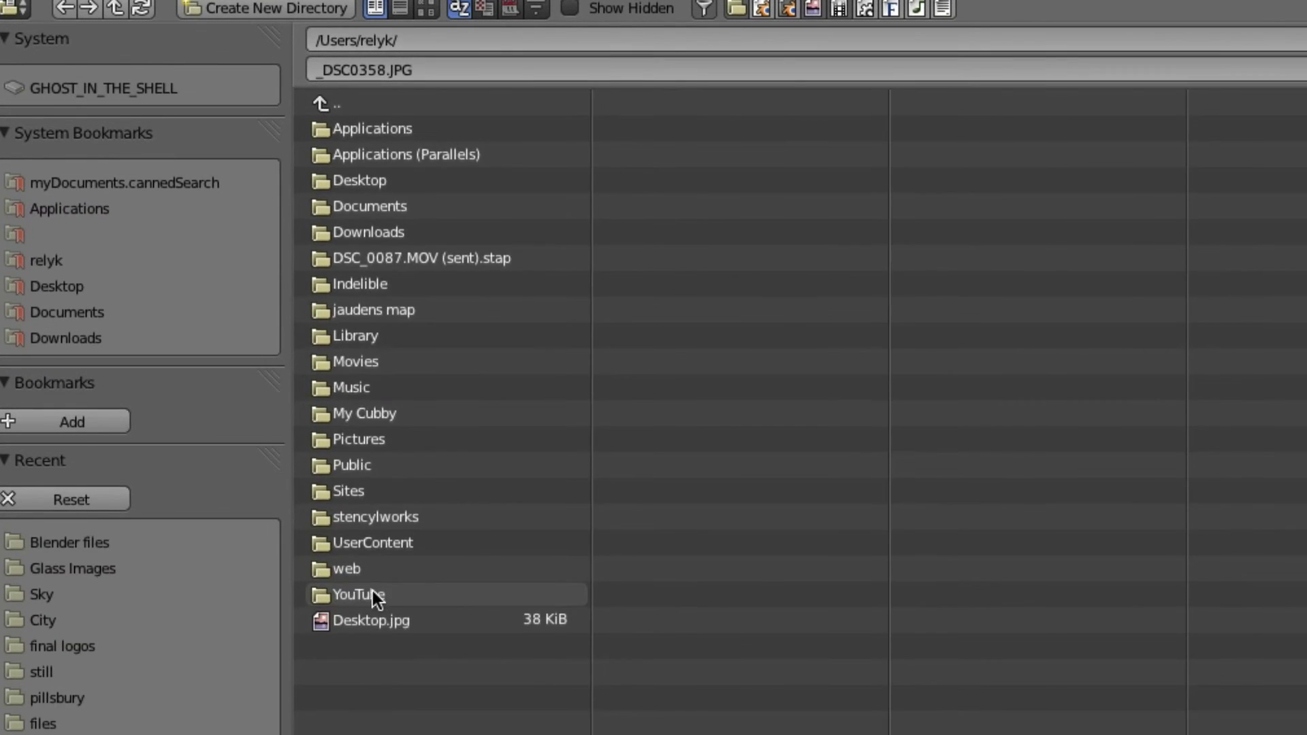
click(373, 591)
click(373, 129)
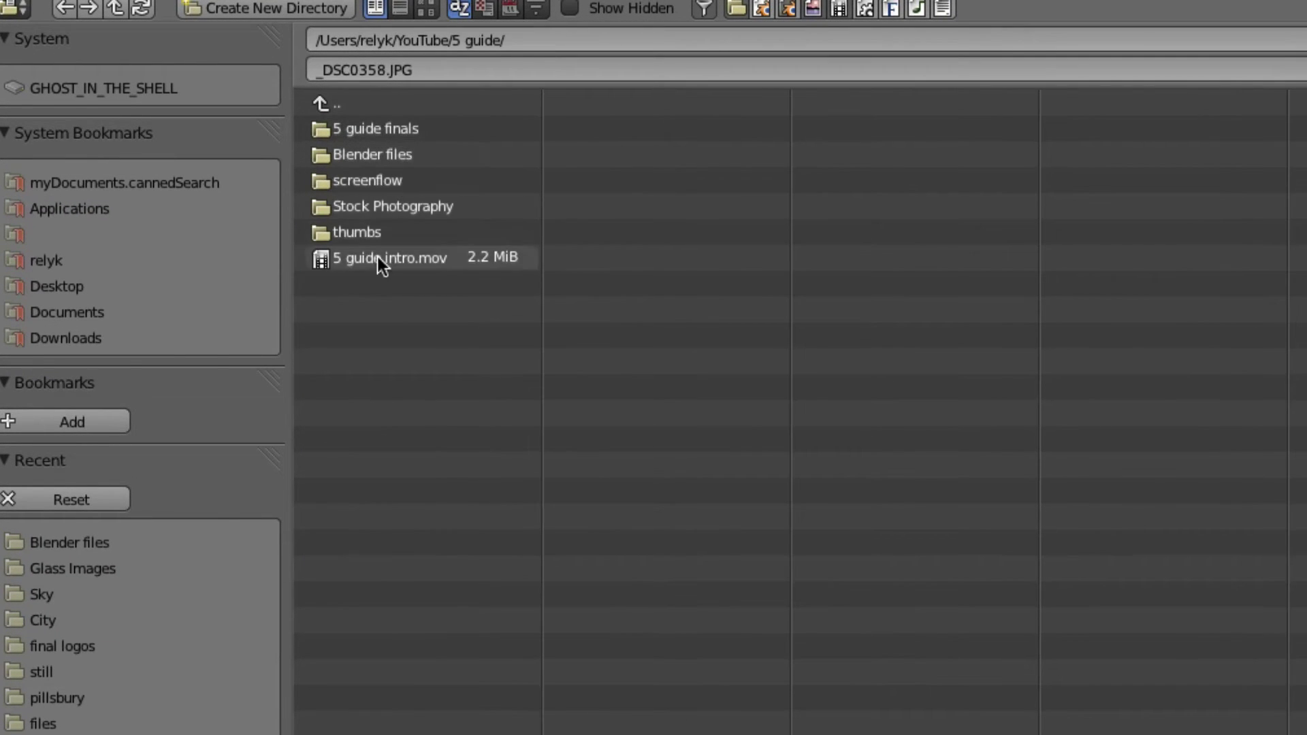
click(377, 207)
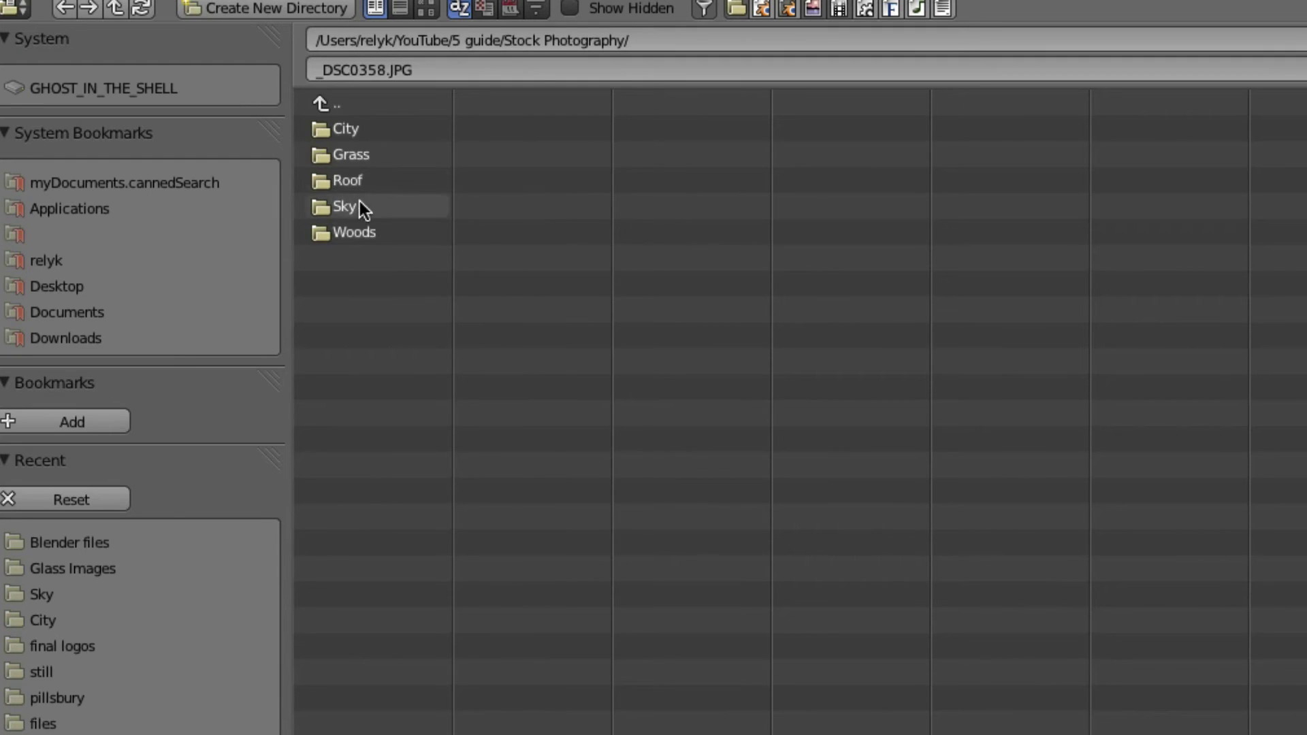
click(359, 154)
click(371, 233)
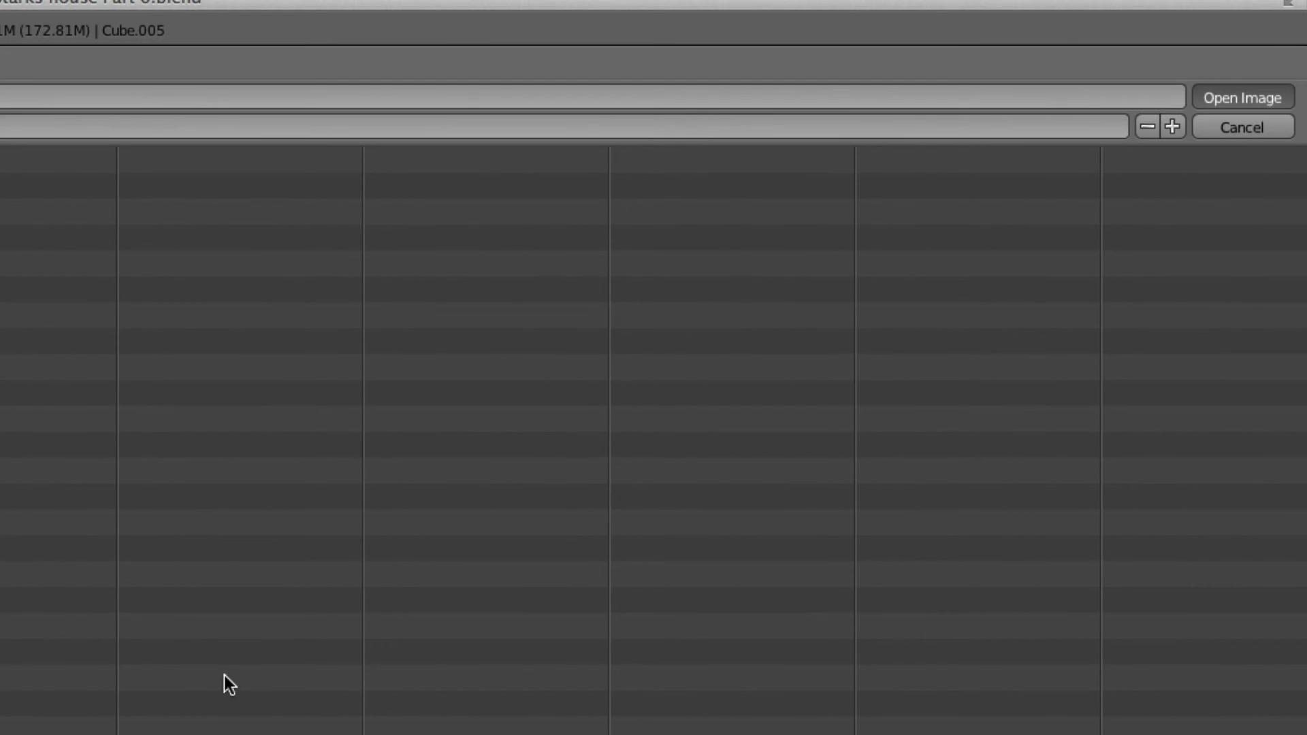
key(Return)
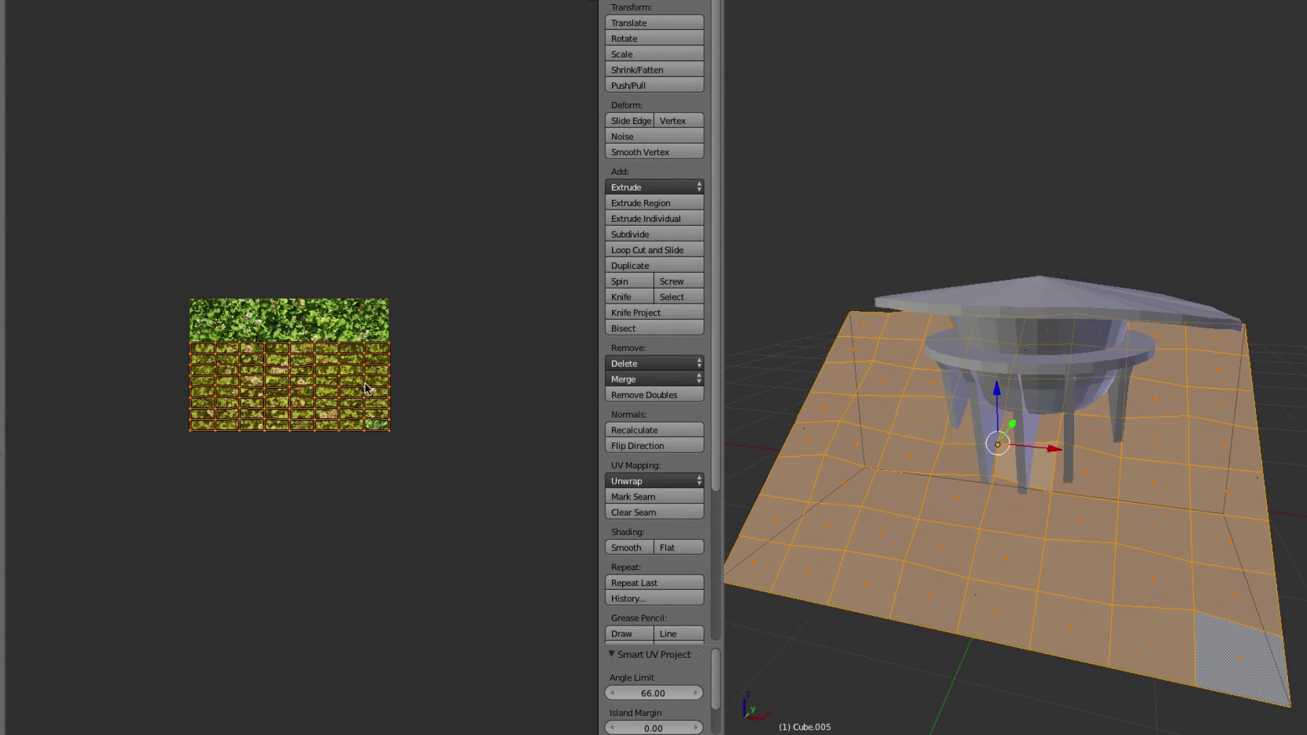
Step: Scale the plane's UV layout up by 7.558 over the clover image
key(s)
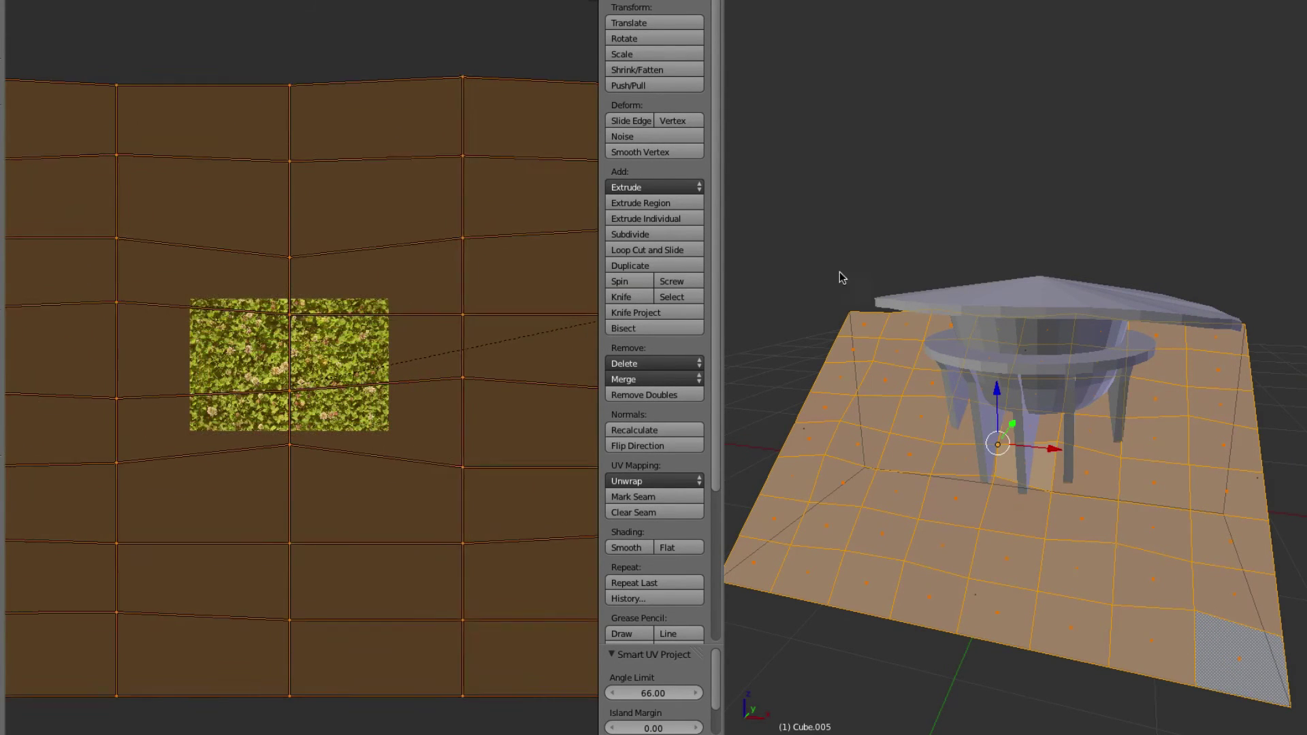
click(851, 270)
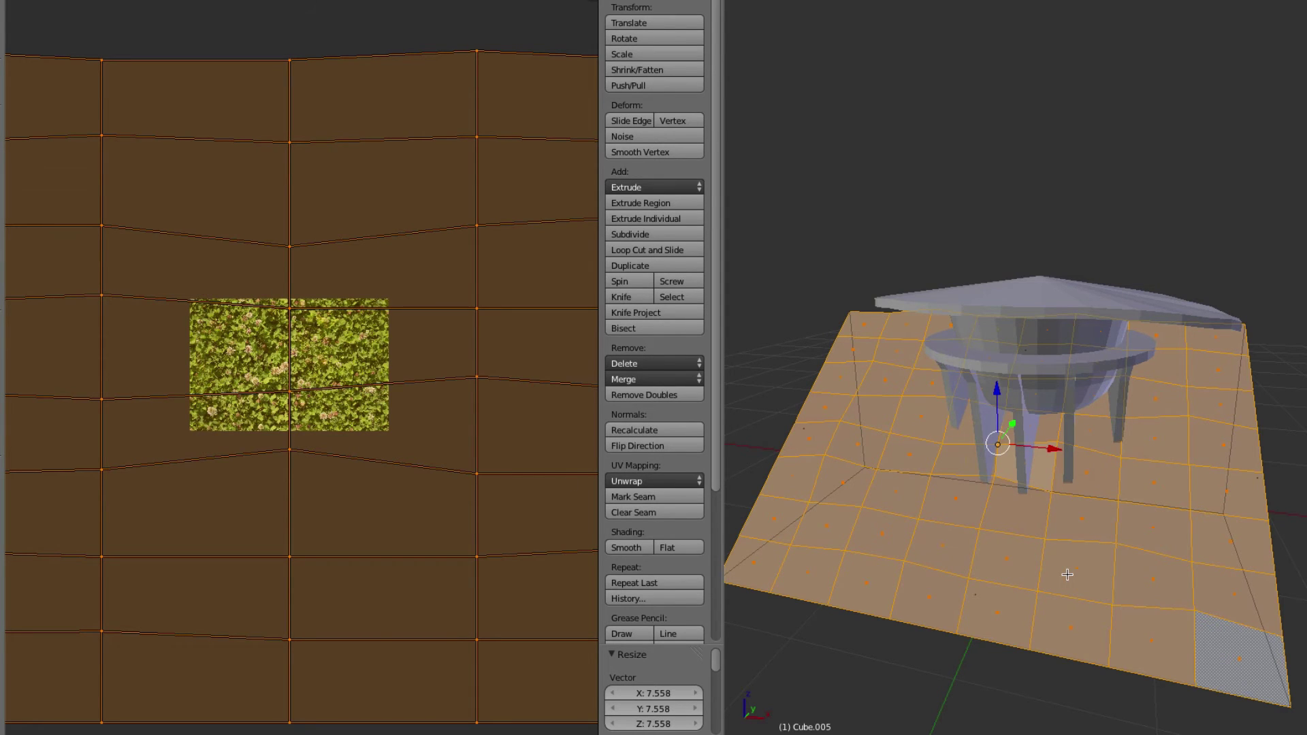
click(146, 23)
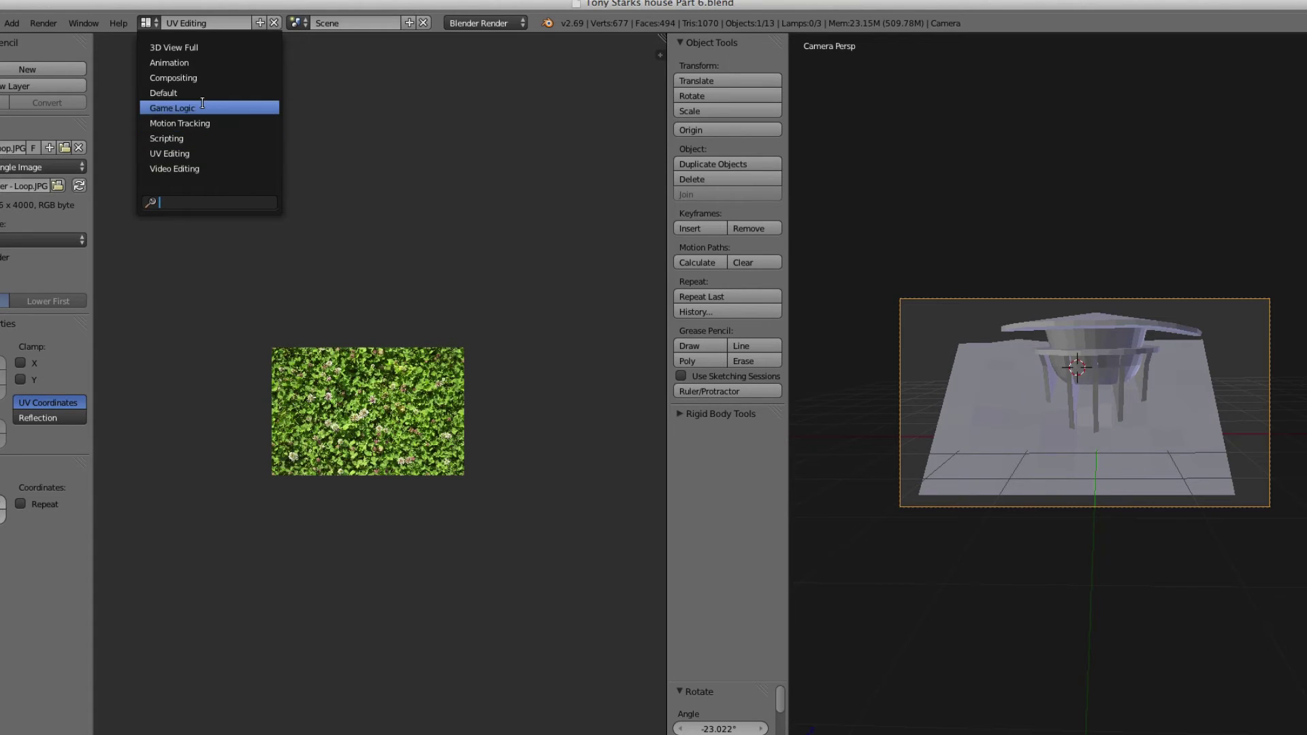
Step: Switch to the Default layout, select the ground plane and give it a new material
click(197, 93)
right_click(825, 379)
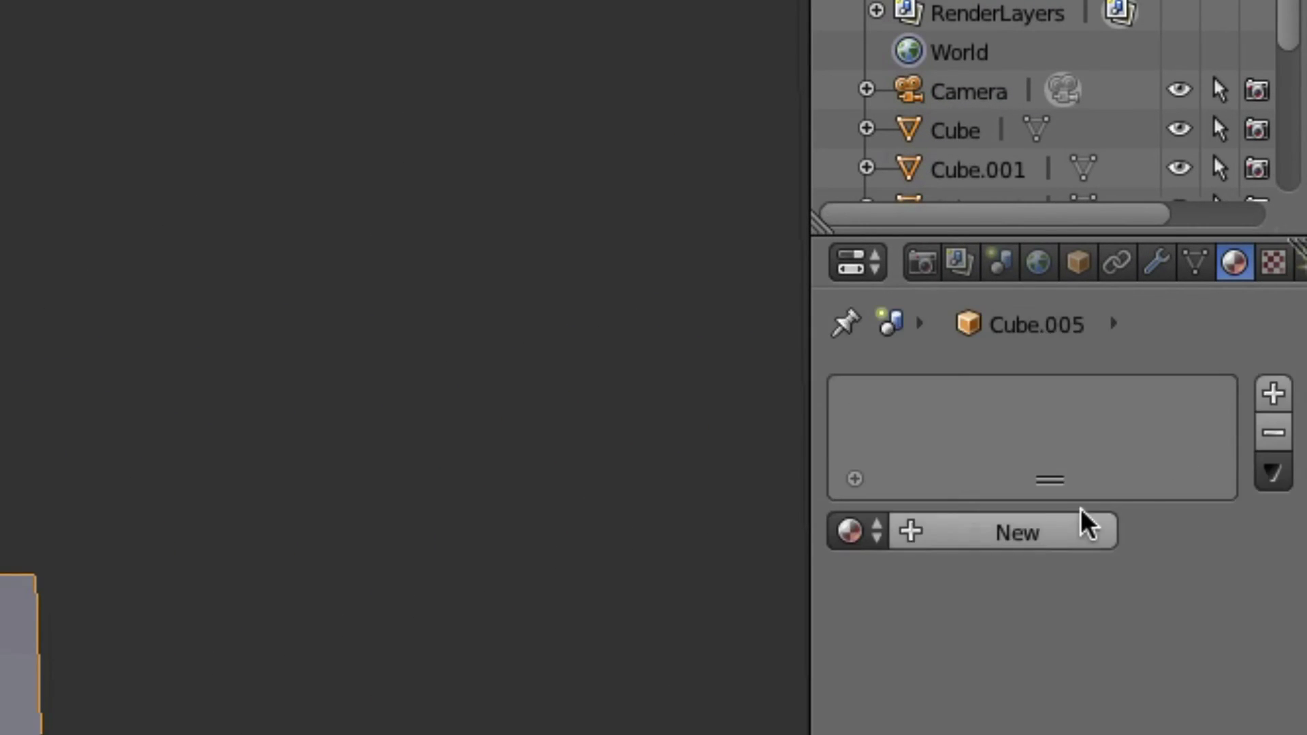
click(1072, 530)
scroll(1048, 545, down, 15)
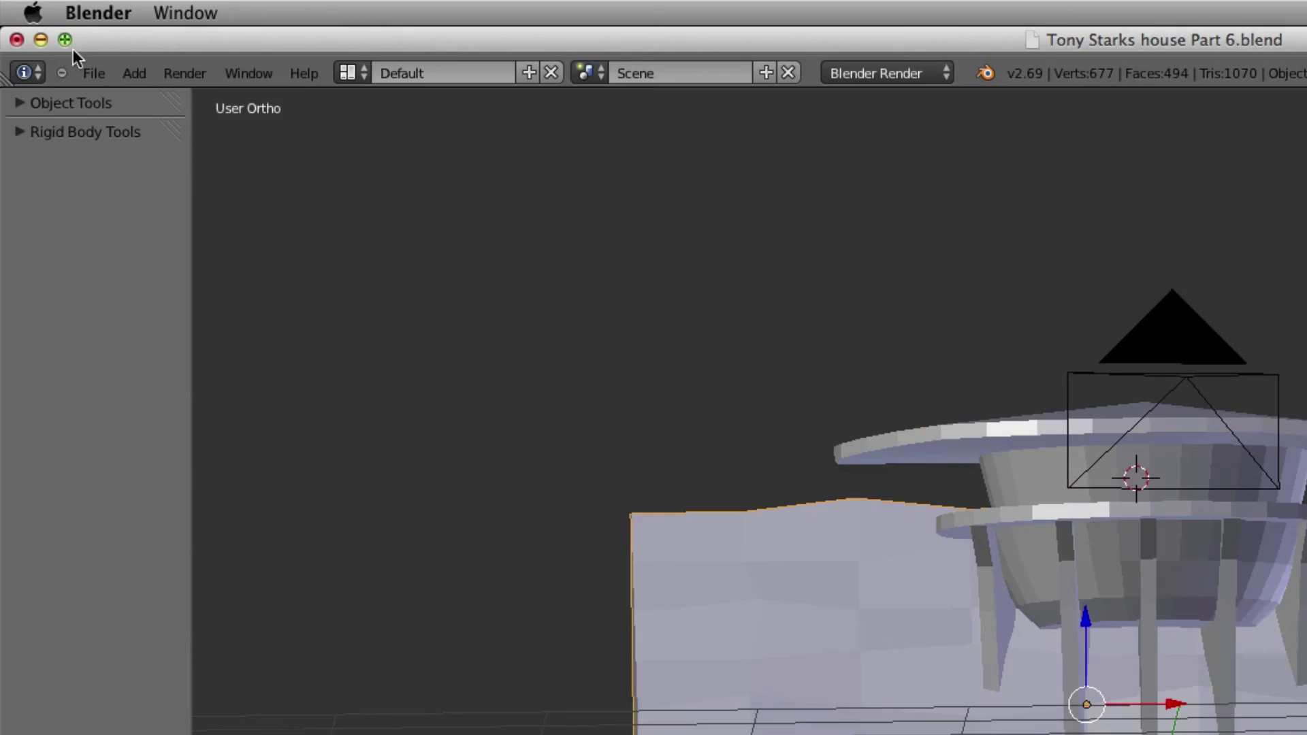
Step: Render the scene to check the tiled clover ground, then return to the viewport
click(168, 72)
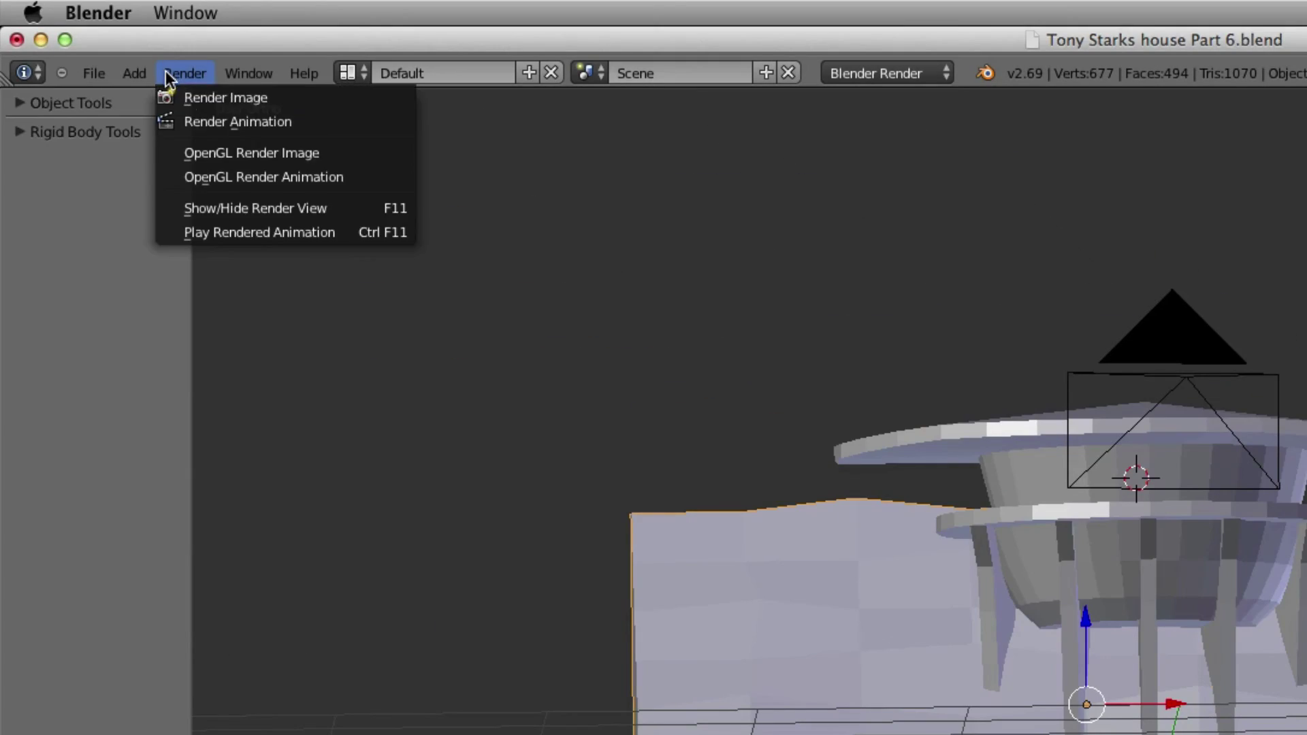
click(185, 94)
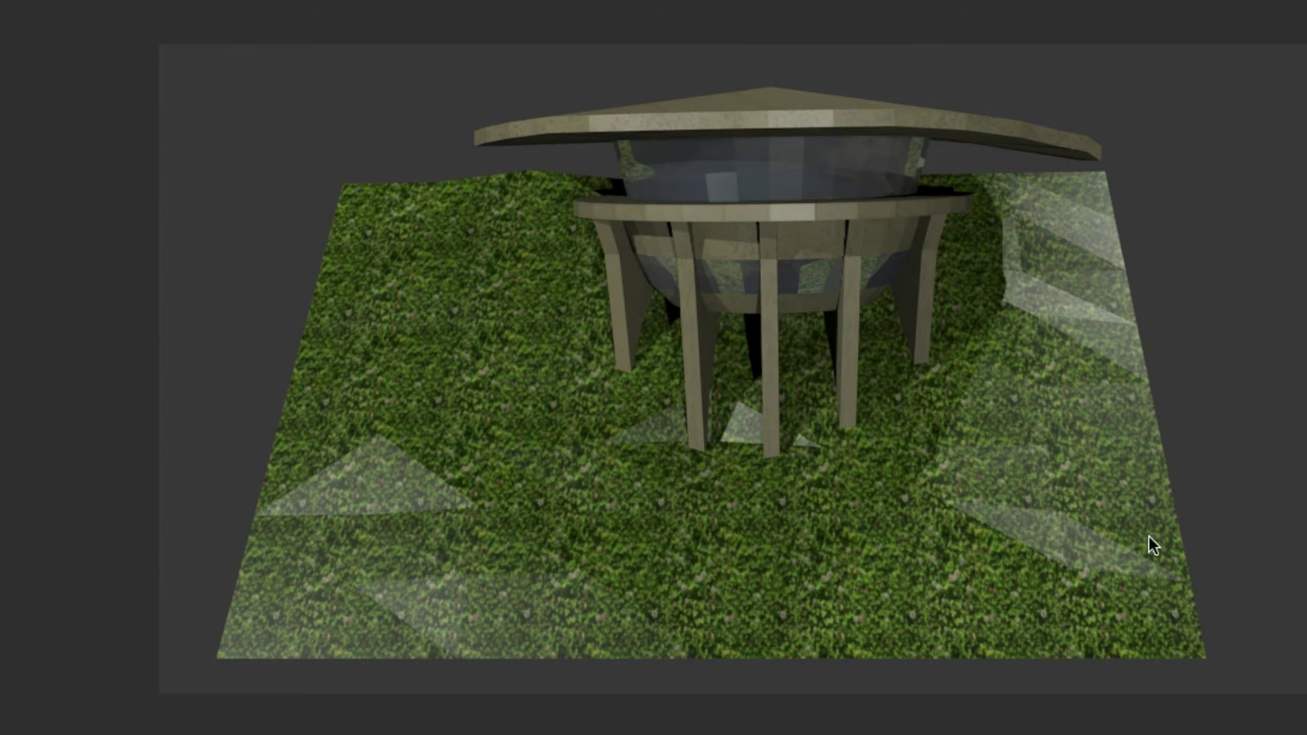
scroll(1153, 537, down, 2)
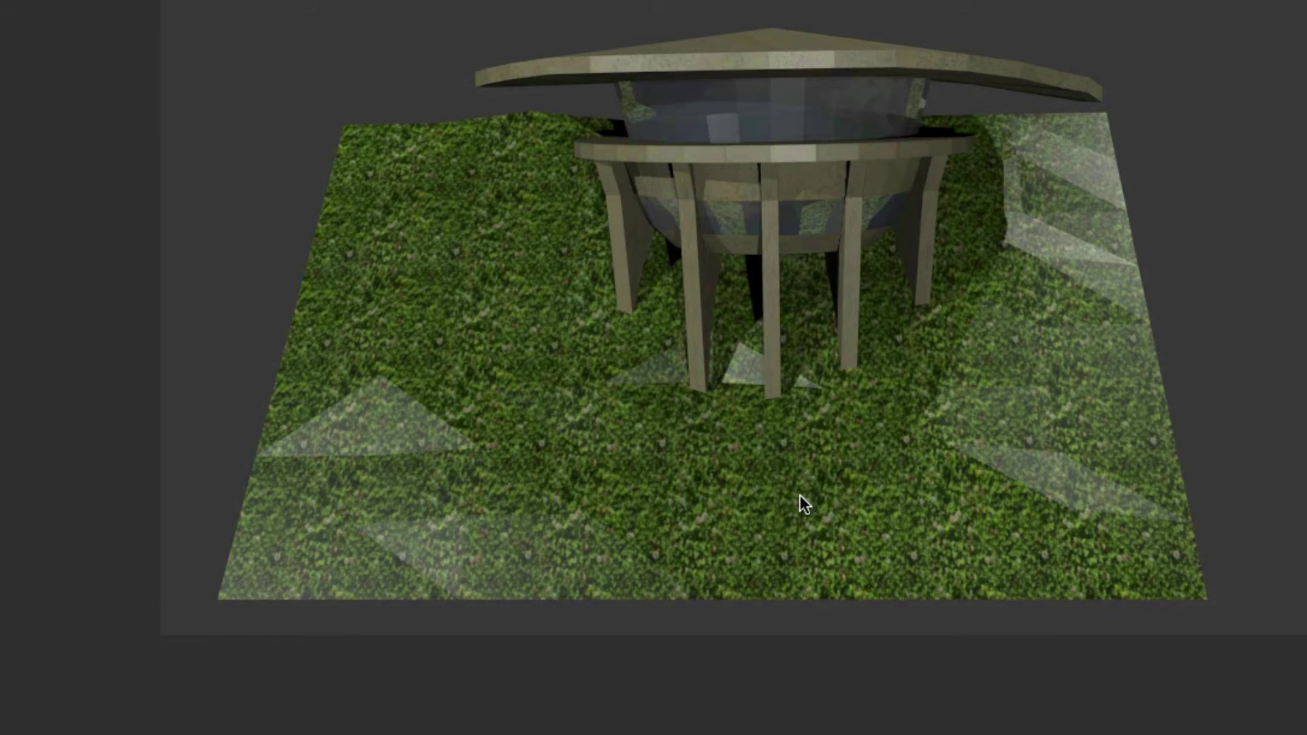
key(Escape)
drag(765, 632, 723, 563)
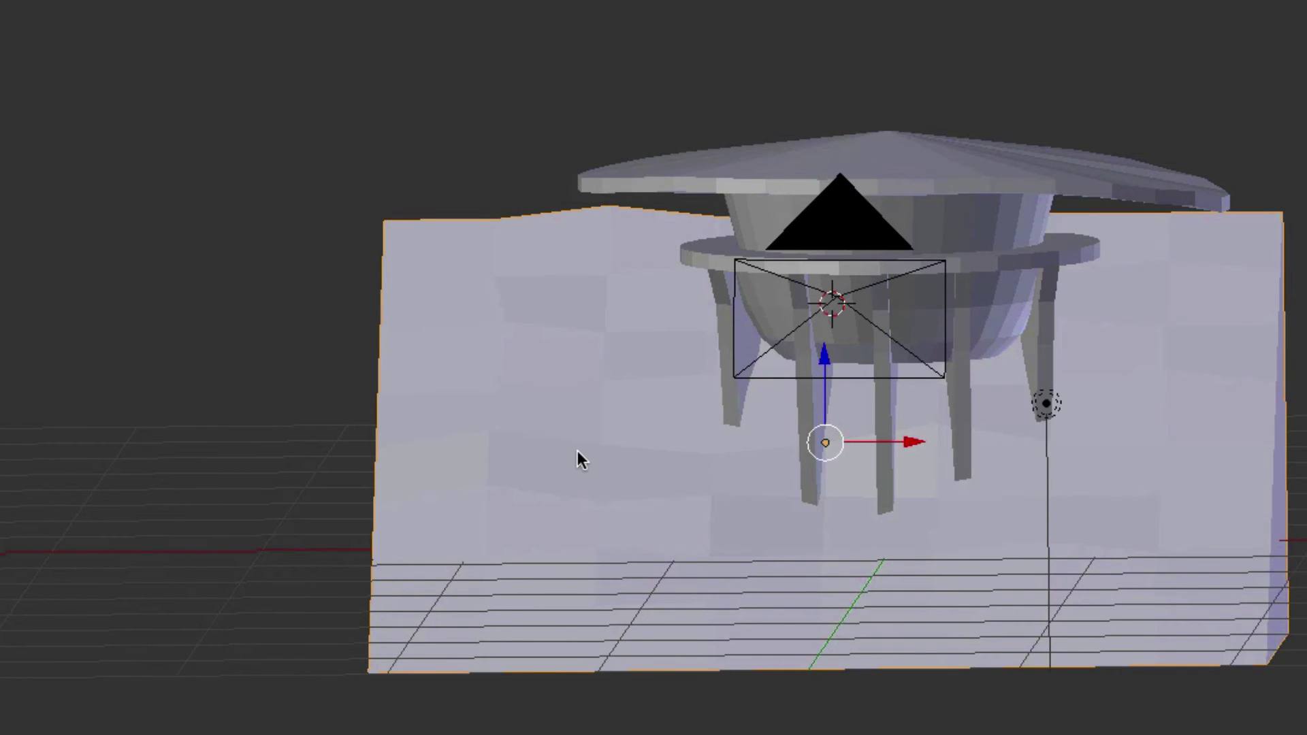
Step: Select all of the ground plane's faces in Edit Mode and scale its UVs down in UV Editing
key(Tab)
right_click(578, 453)
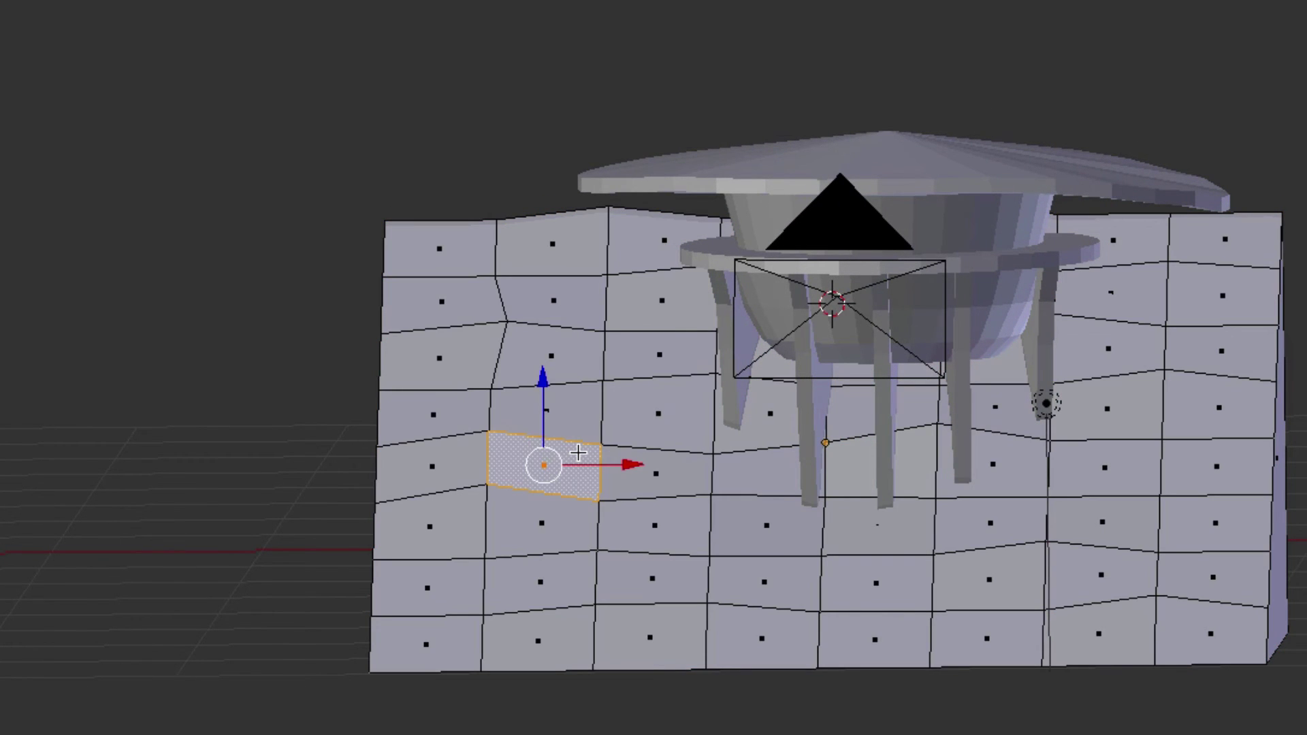
key(a)
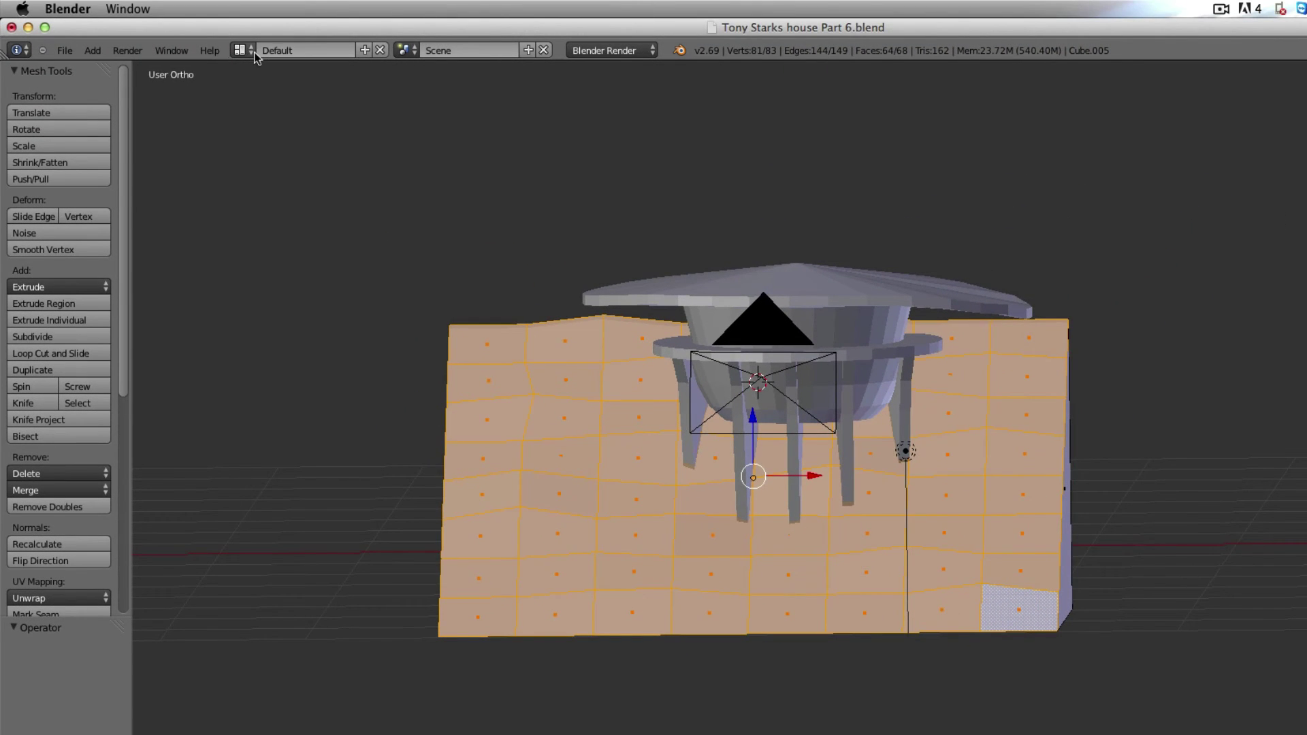
click(242, 51)
click(282, 192)
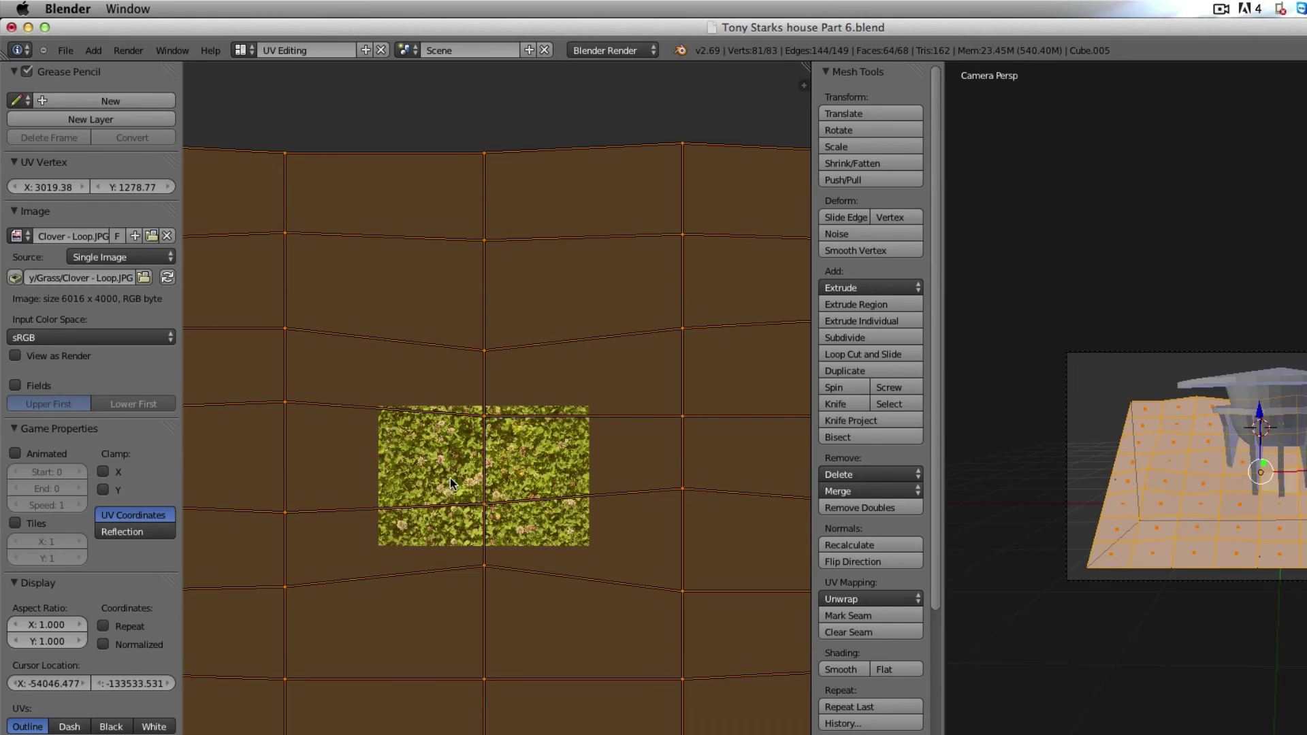
key(s)
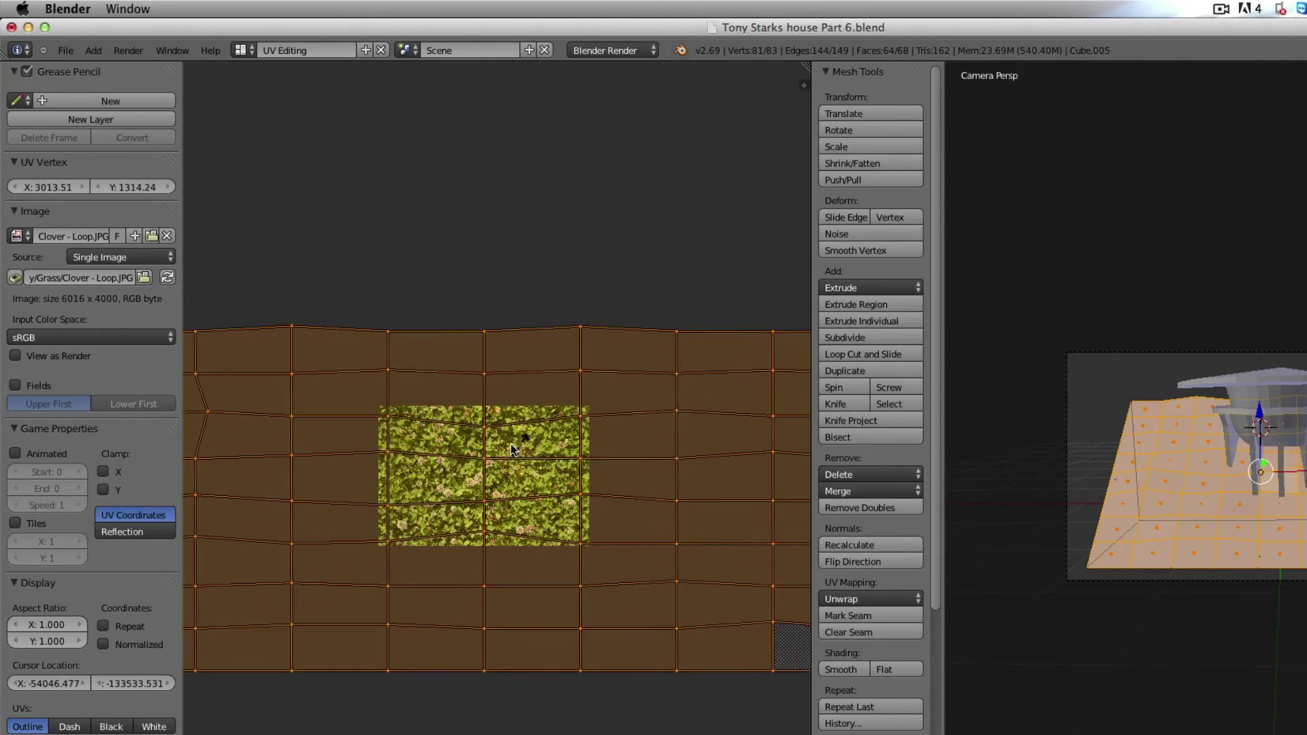
click(514, 453)
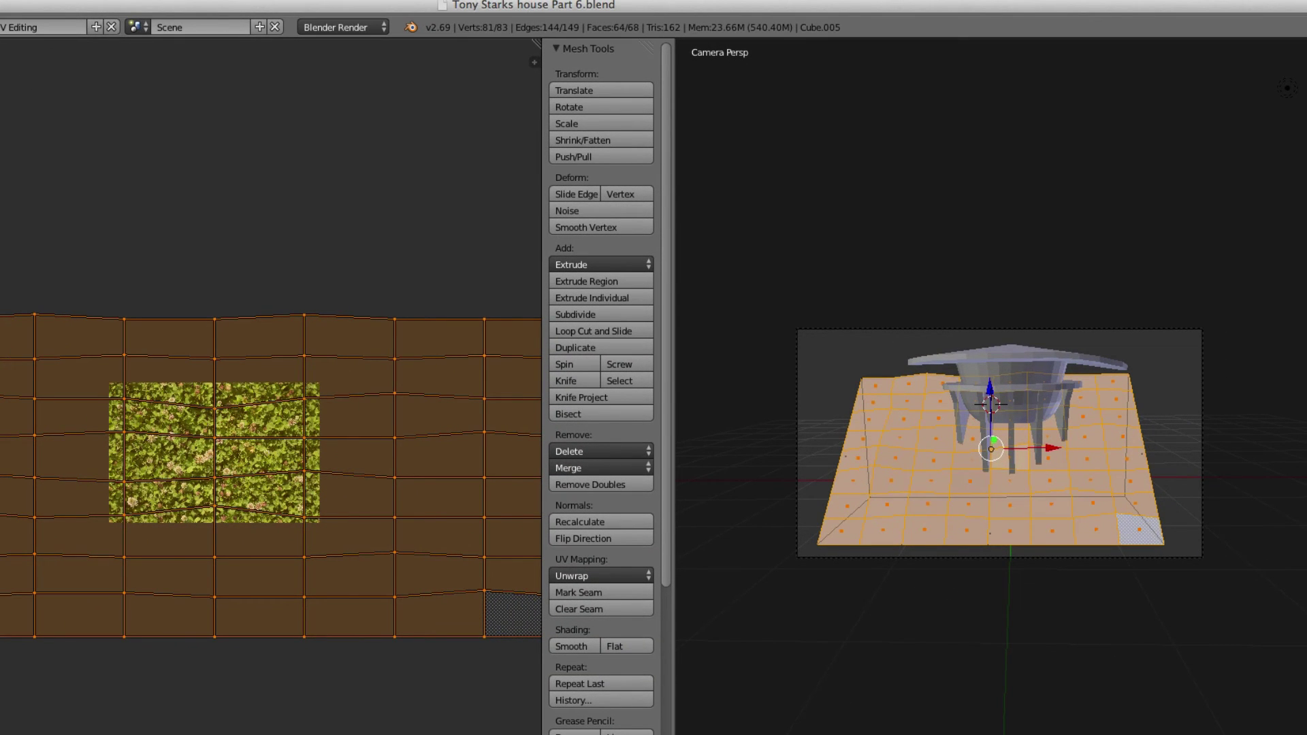
Step: Render the gazebo scene with F12 to view the larger clover grass tiles
key(F12)
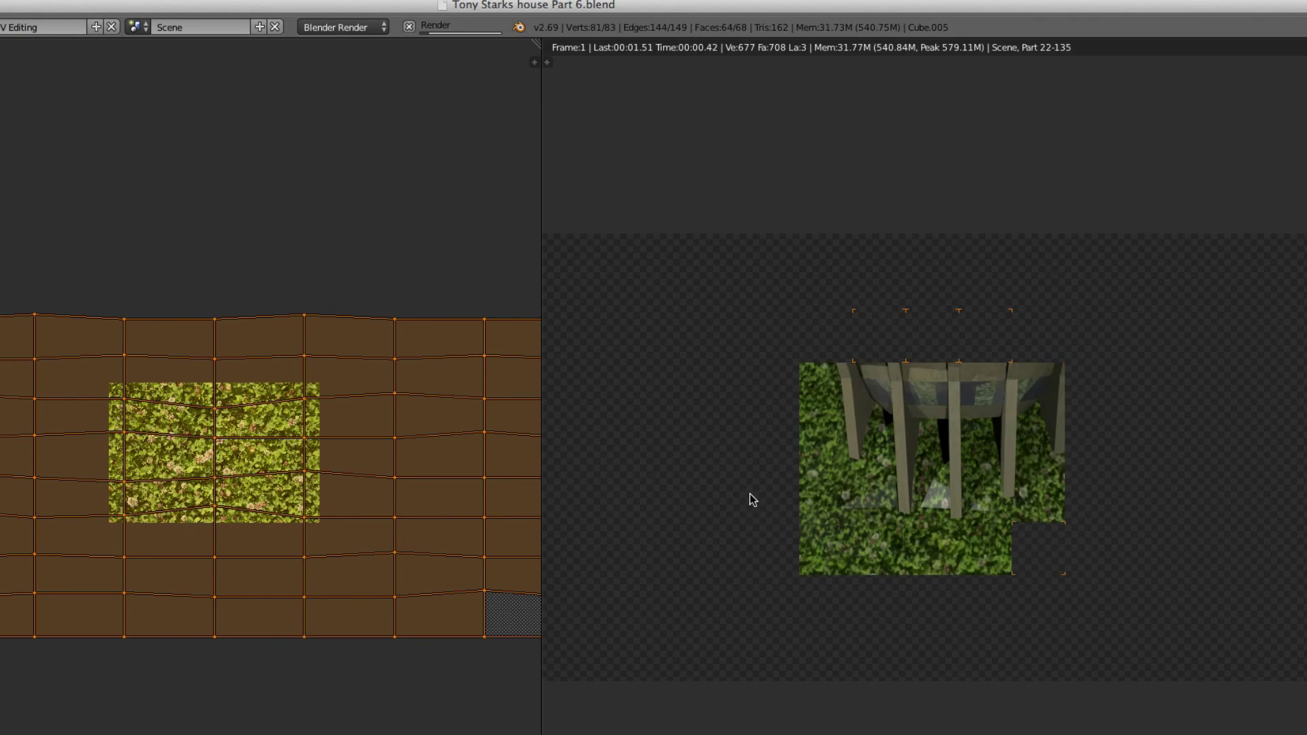